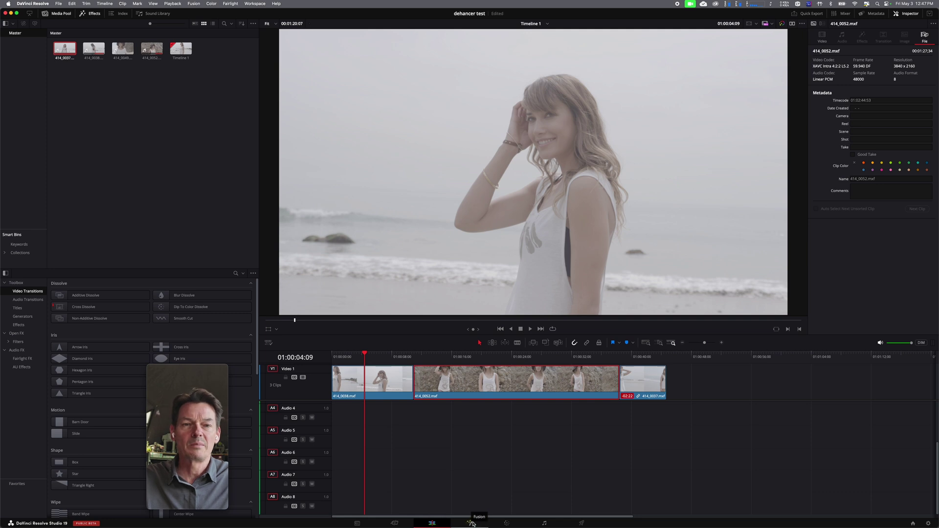
- Switch to the Color page and drop Film Look Creator onto the beach clip's node 01
click(506, 524)
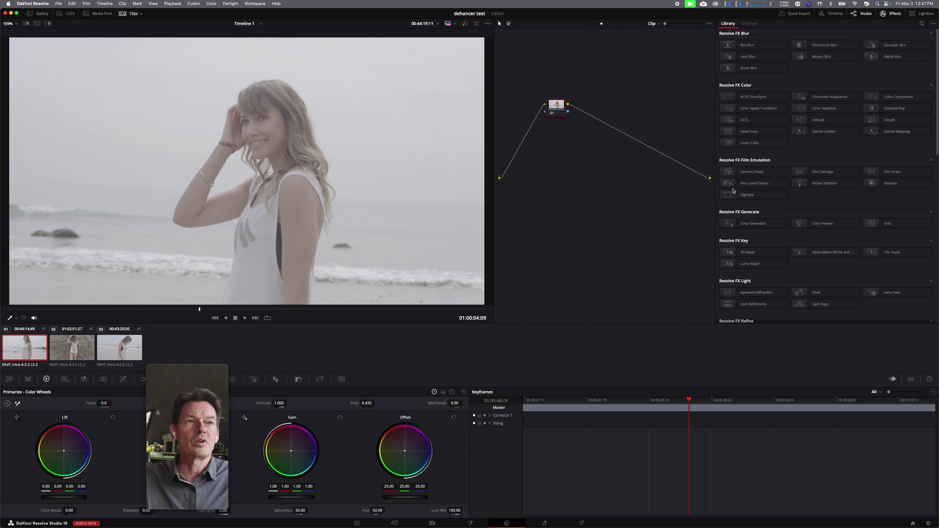
drag(727, 185, 557, 112)
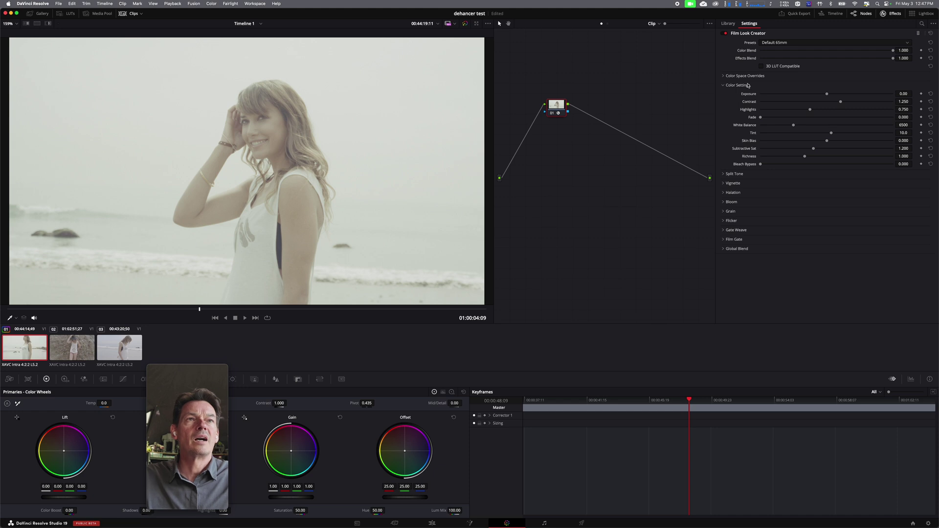
- In Color Space Overrides, set input colour space to Sony S-Gamut3.Cine and input gamma to Sony S-Log3
click(723, 76)
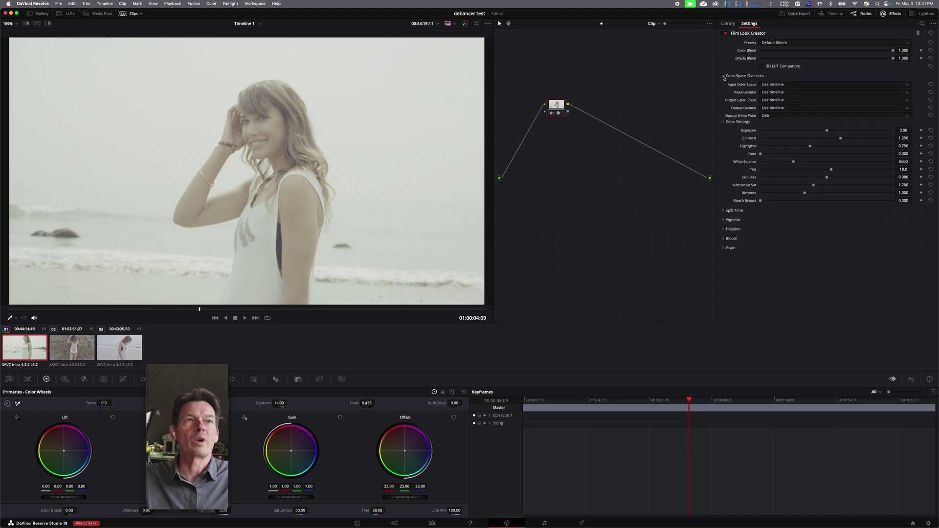
click(777, 86)
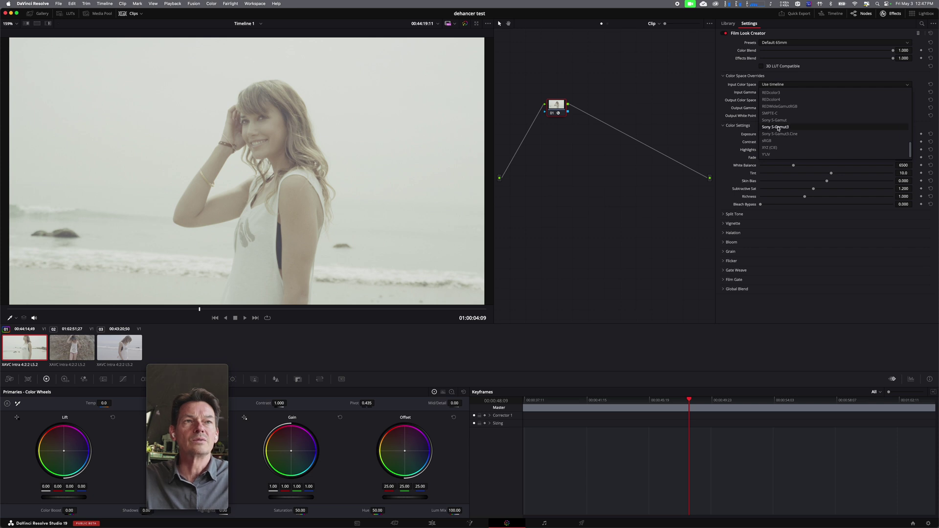
click(778, 134)
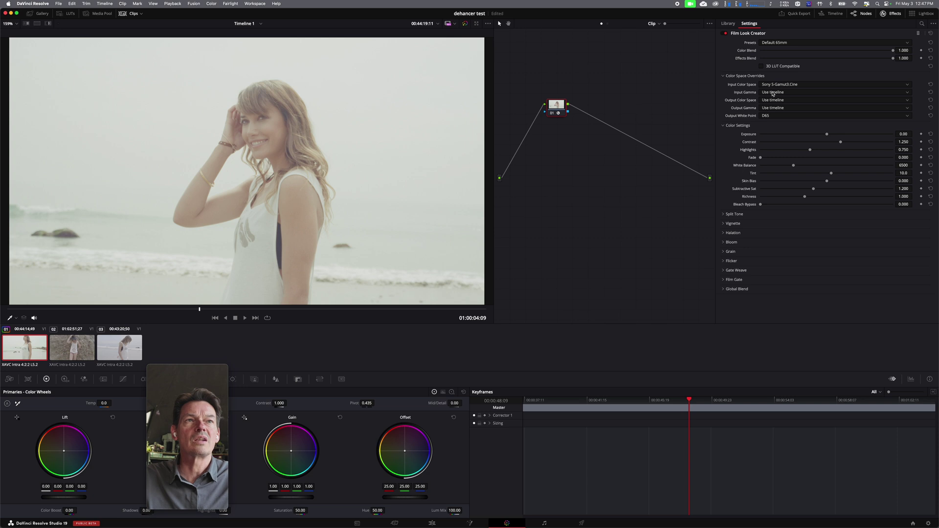
click(773, 92)
scroll(784, 151, down, 15)
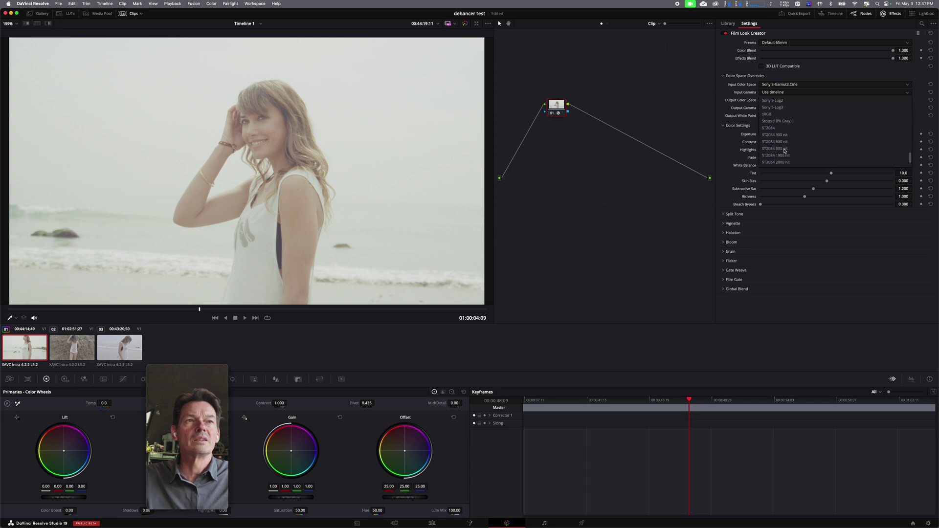
scroll(785, 147, up, 5)
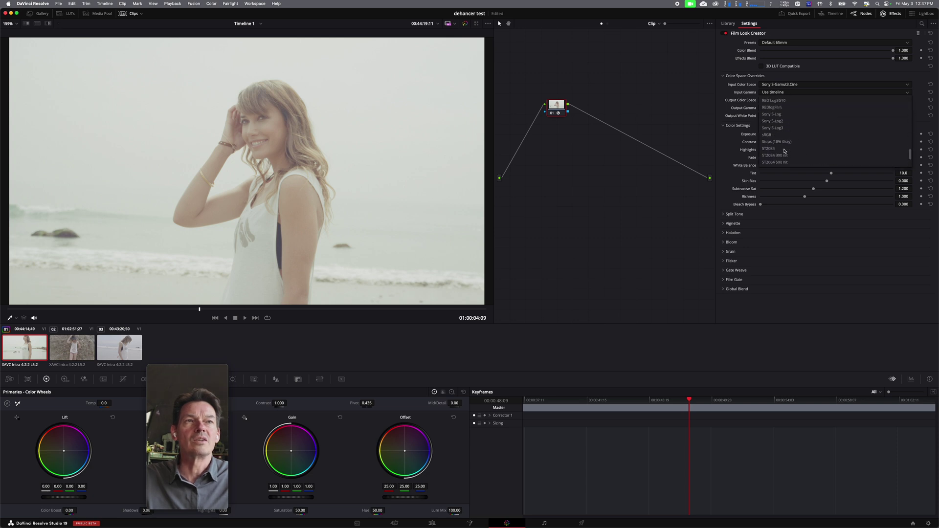
click(780, 129)
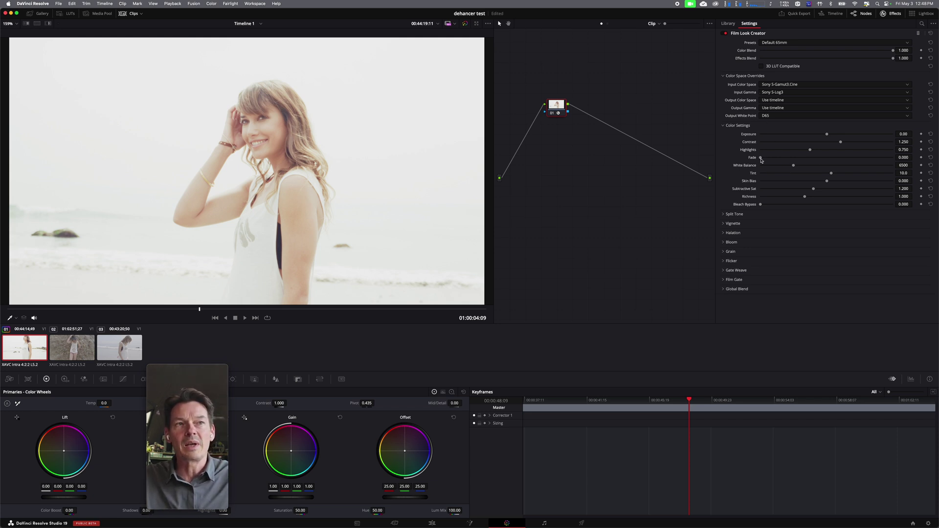
click(724, 214)
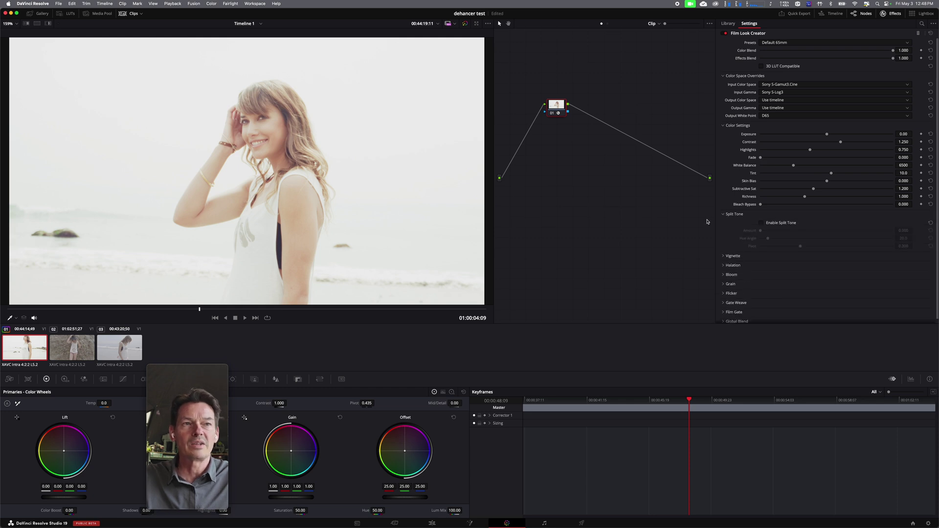
click(723, 215)
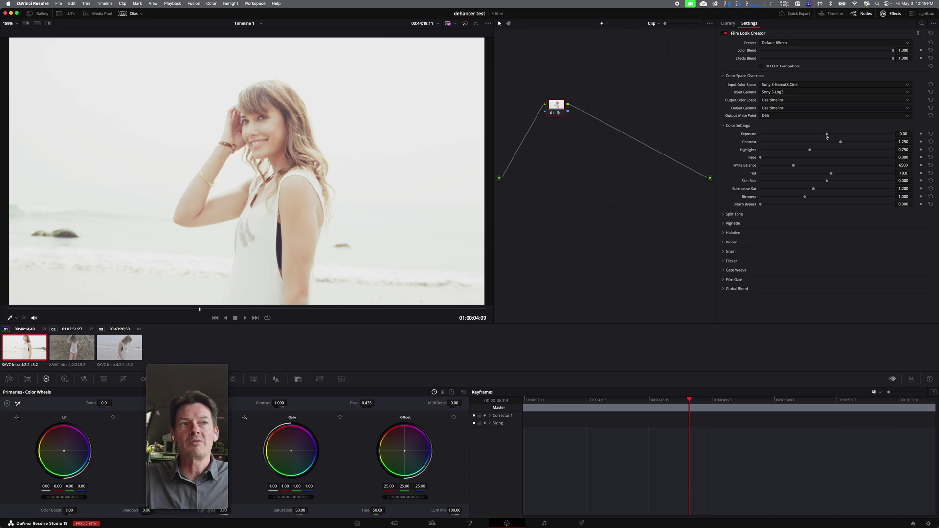
- Drag Film Look Creator's Exposure to -0.86, Highlights to 0.696 and White Balance to 6914
drag(827, 136, 816, 137)
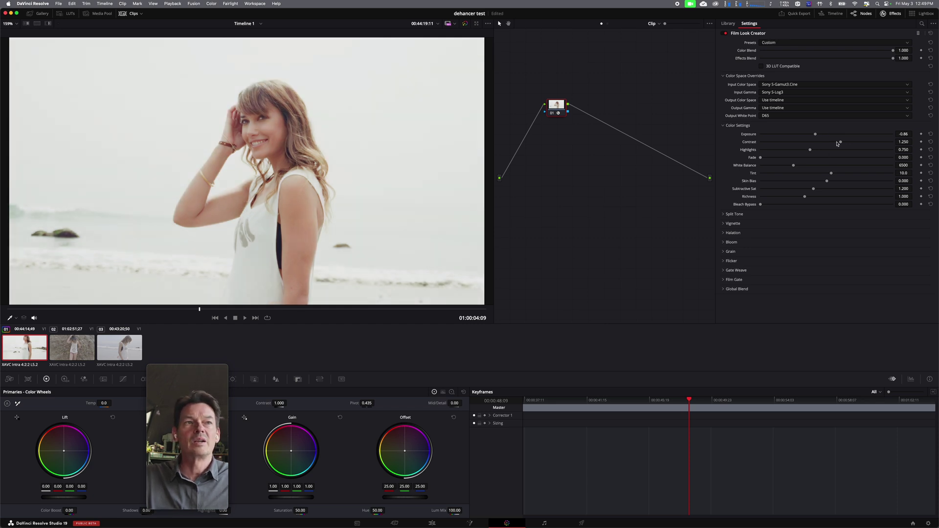
mouse_move(811, 152)
mouse_down()
mouse_move(781, 152)
mouse_move(852, 152)
mouse_move(793, 153)
mouse_up()
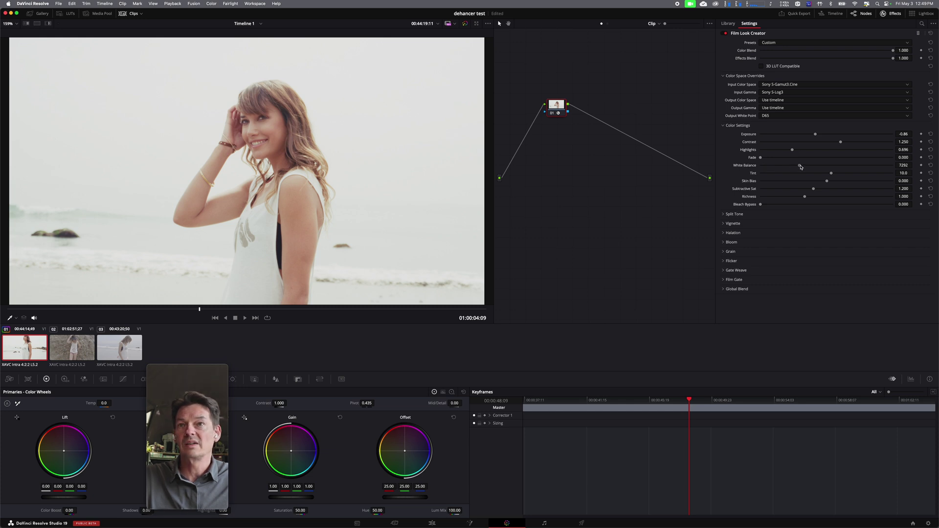
mouse_move(801, 167)
mouse_down()
mouse_move(790, 167)
mouse_move(797, 168)
mouse_up()
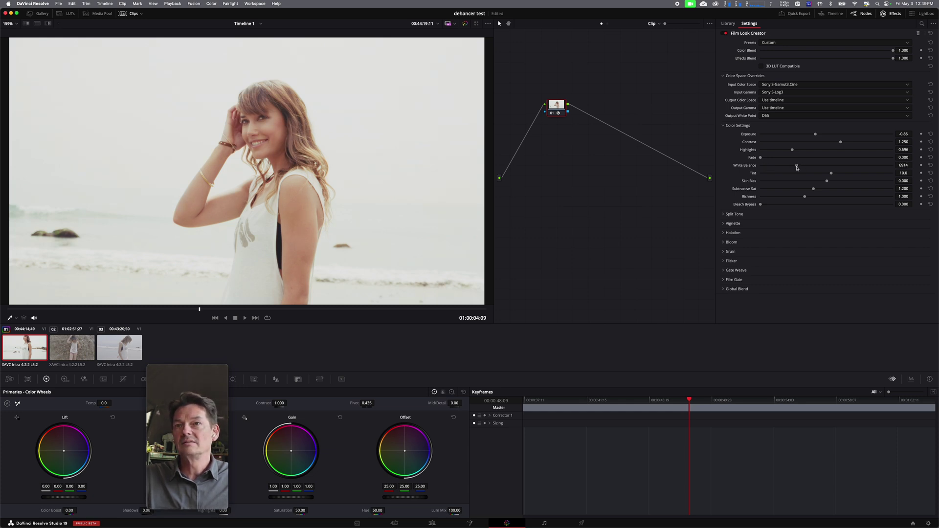
- Uncheck Enable Halation and Enable Bloom, then expand Grain to check the 65mm grain at 0.125
click(725, 215)
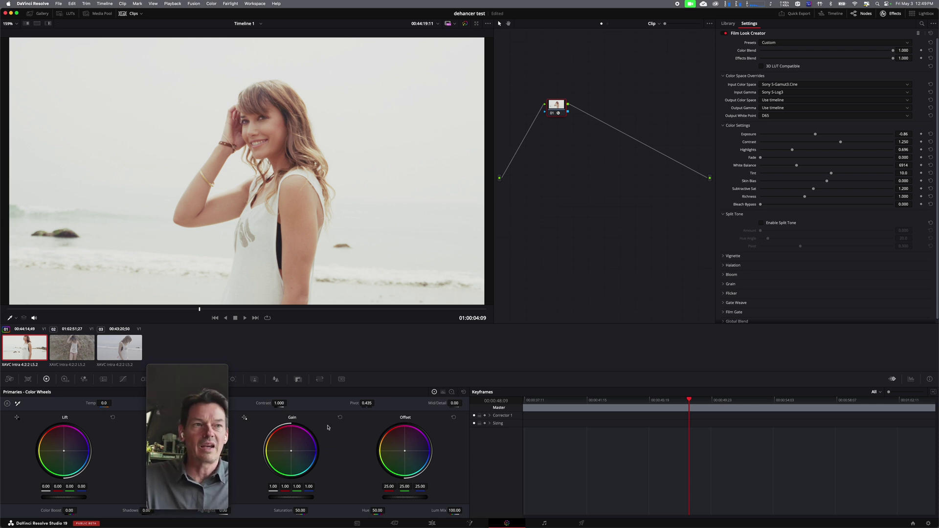
click(724, 214)
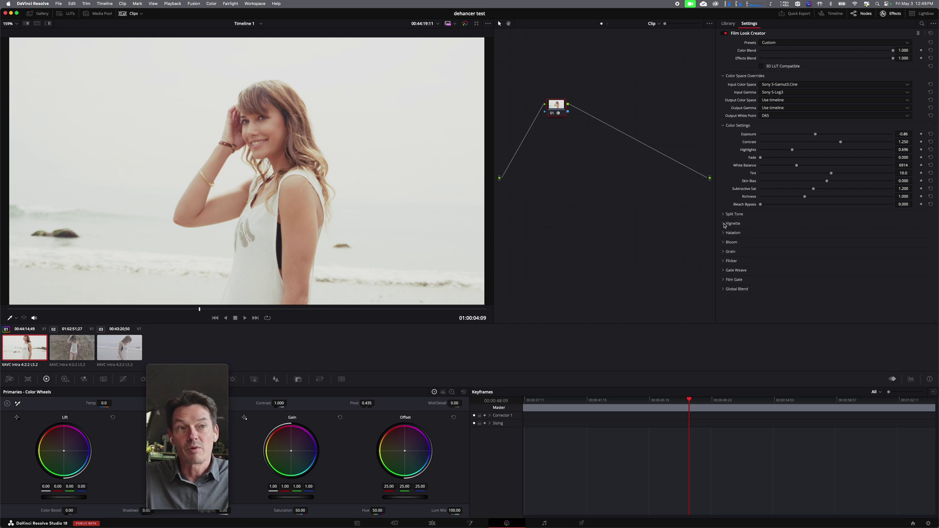
click(723, 233)
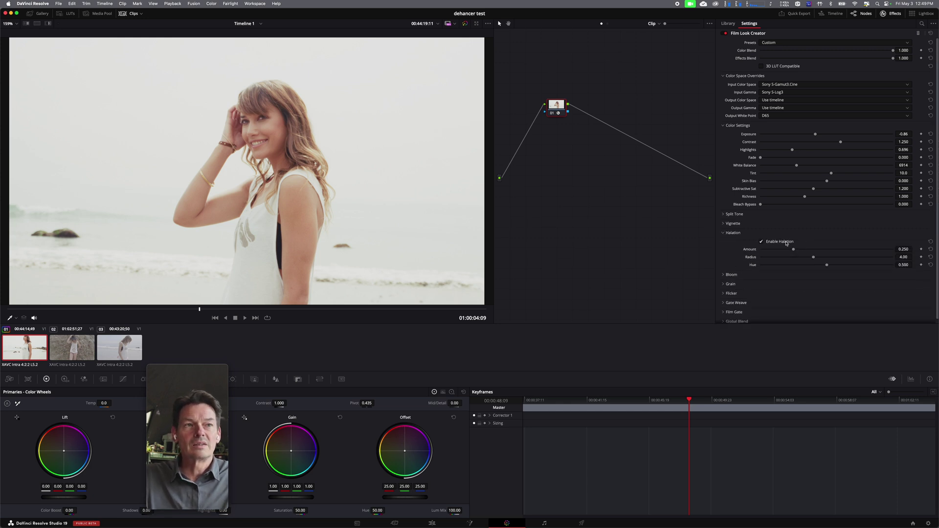
click(761, 242)
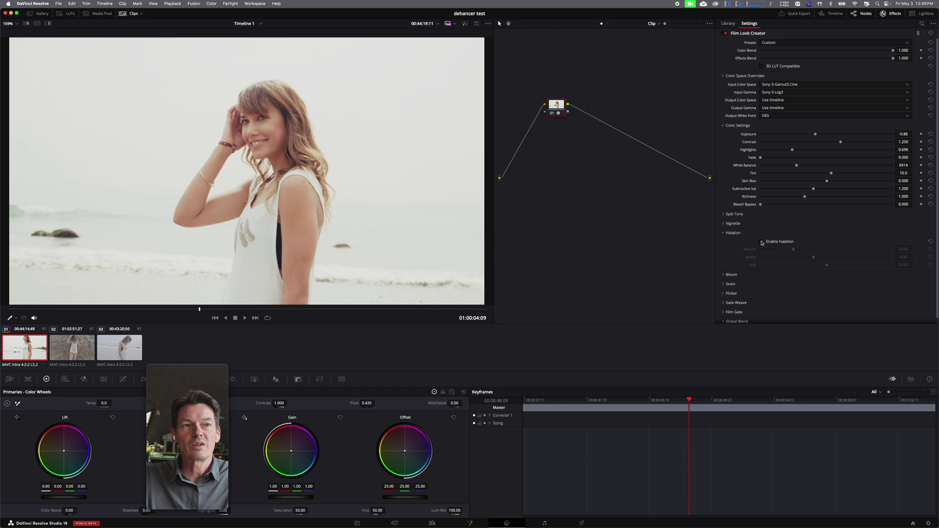
click(727, 275)
click(762, 284)
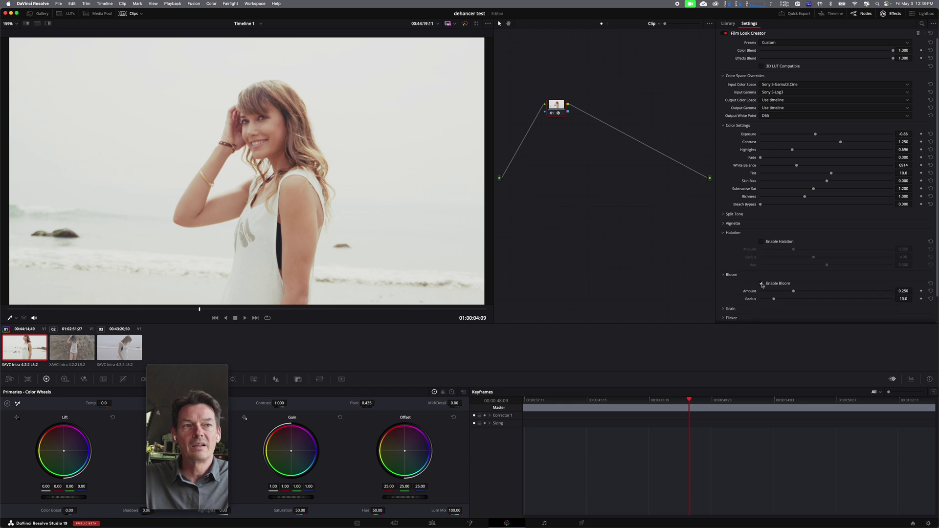
click(762, 284)
scroll(762, 285, down, 2)
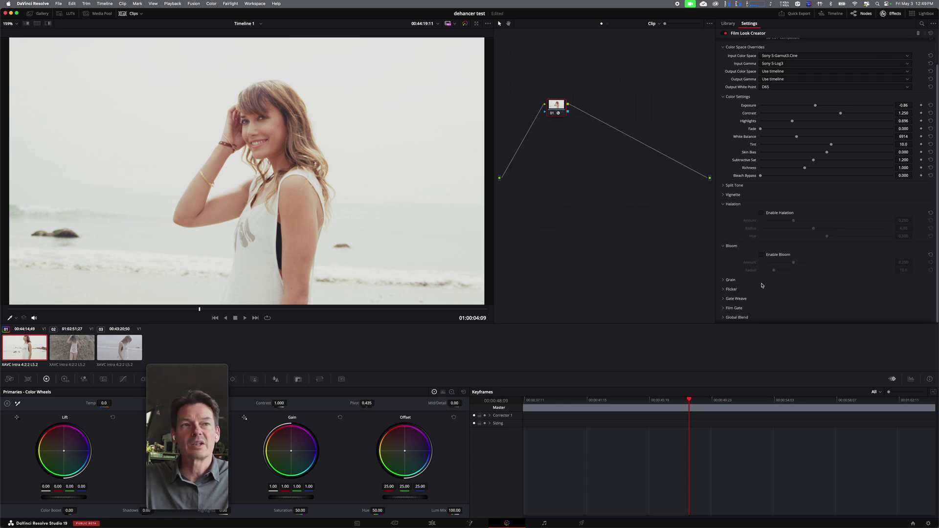
click(724, 280)
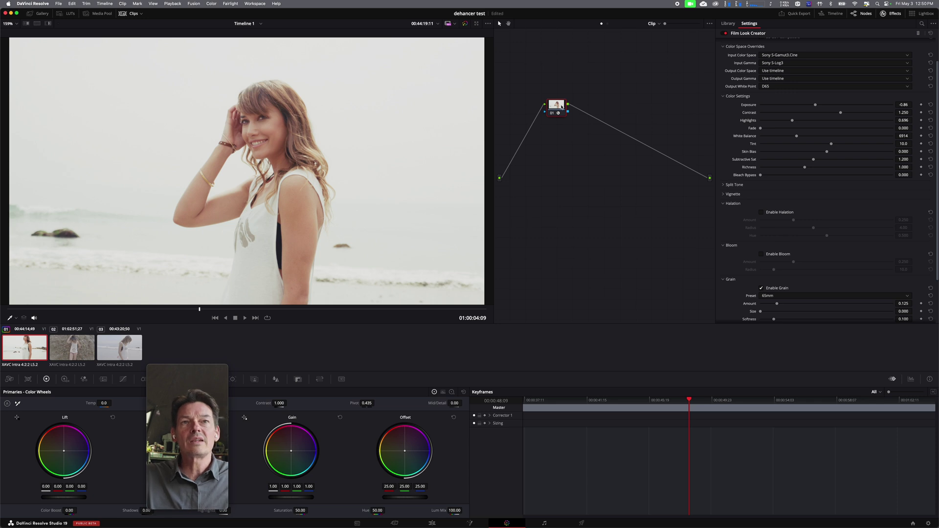
- Add serial node 02 after node 01
right_click(560, 106)
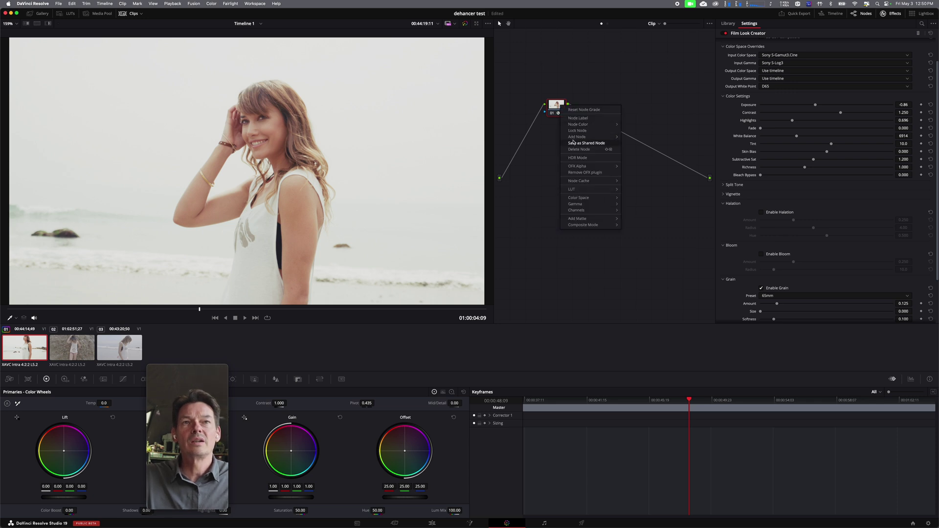
mouse_move(575, 138)
click(633, 138)
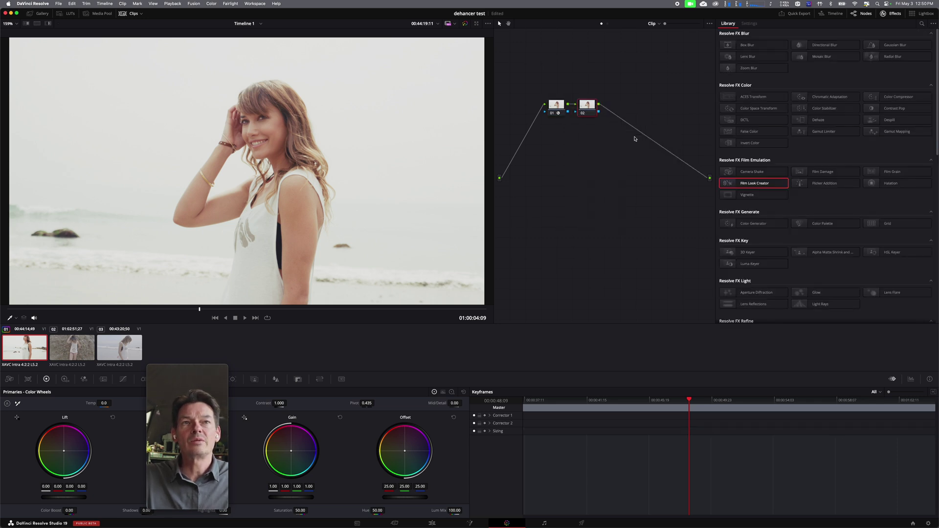
- Bypass Film Look Creator on node 01 to view the flat beach shot, with the Effects Library showing
click(556, 107)
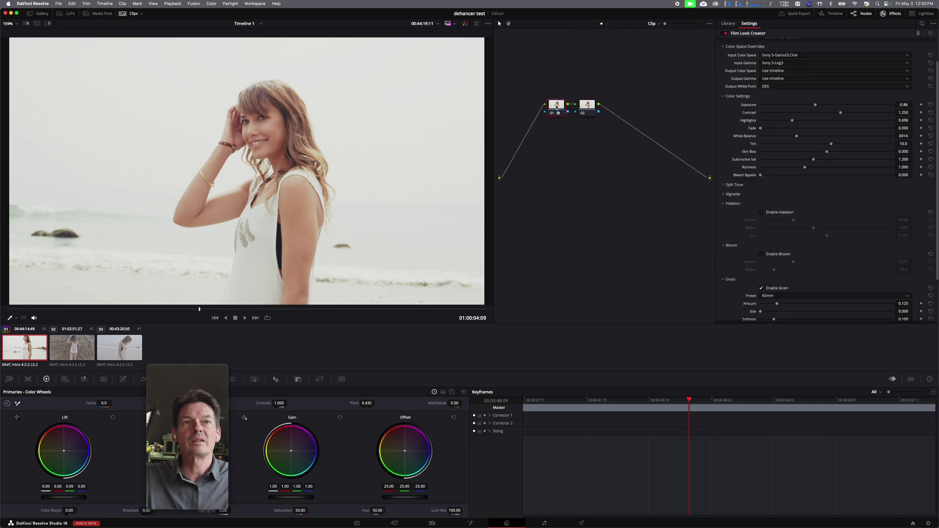
click(724, 34)
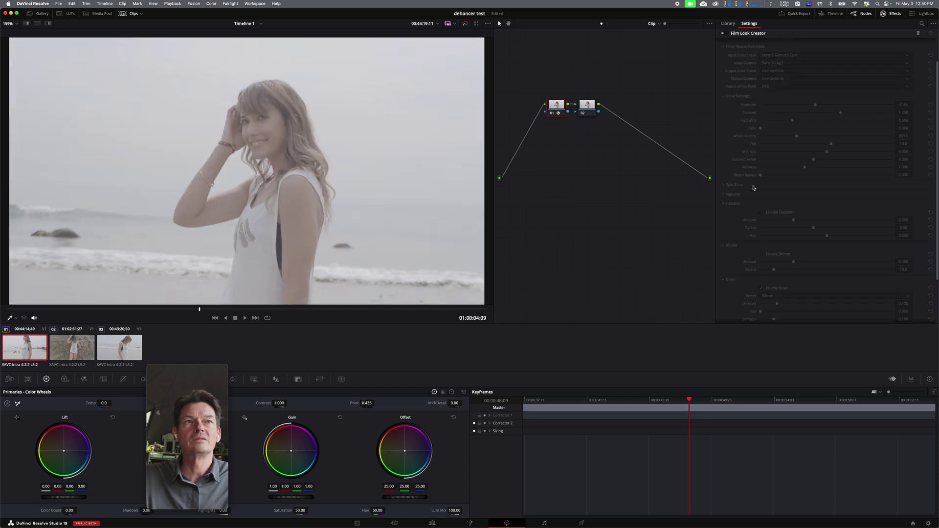
scroll(758, 242, down, 3)
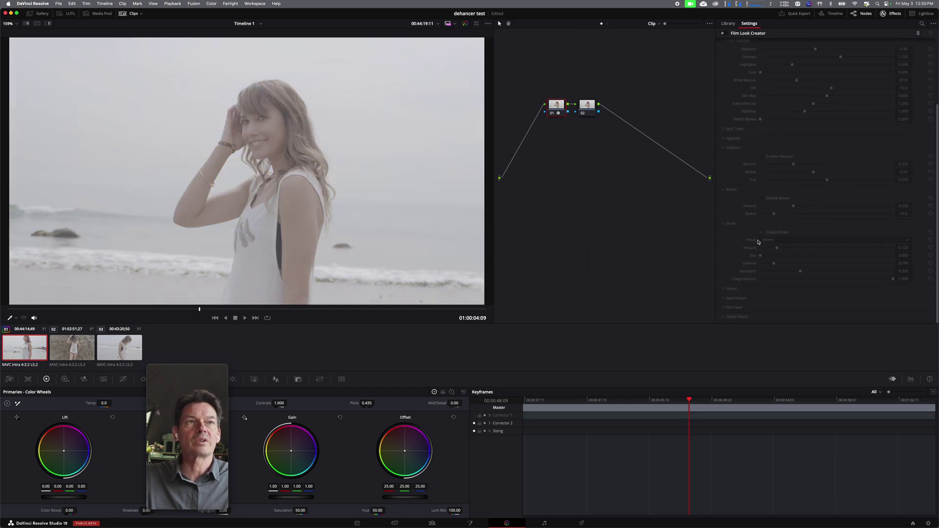
click(728, 23)
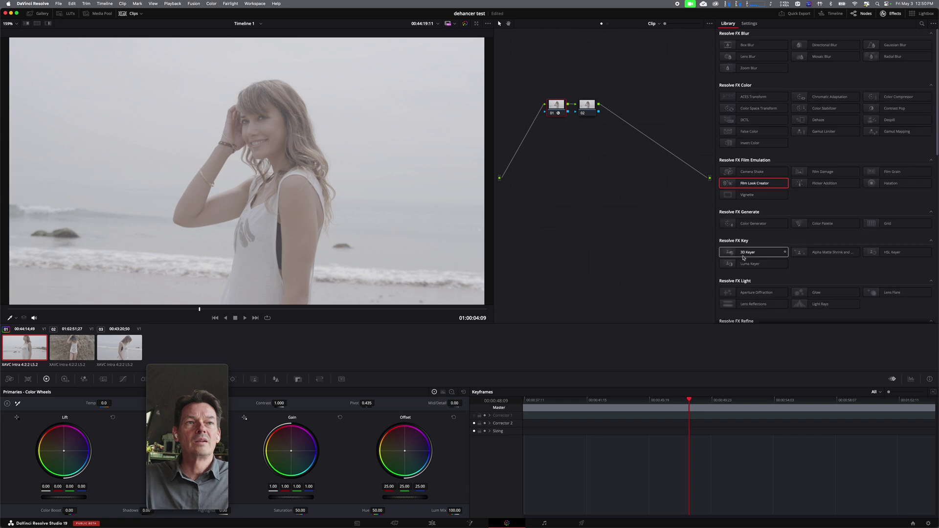
- Apply Dehancer Pro 7.1.3 to node 02 and display its settings
scroll(743, 258, down, 3)
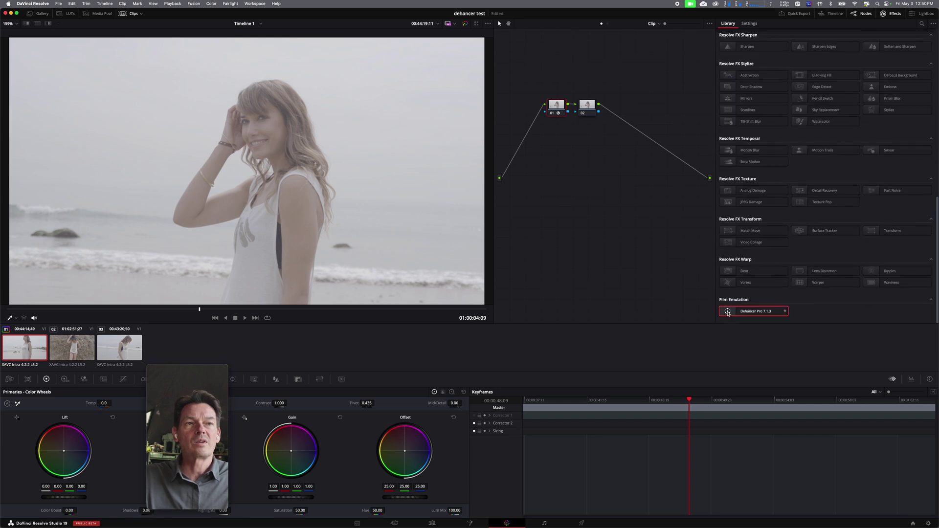
drag(732, 312, 588, 107)
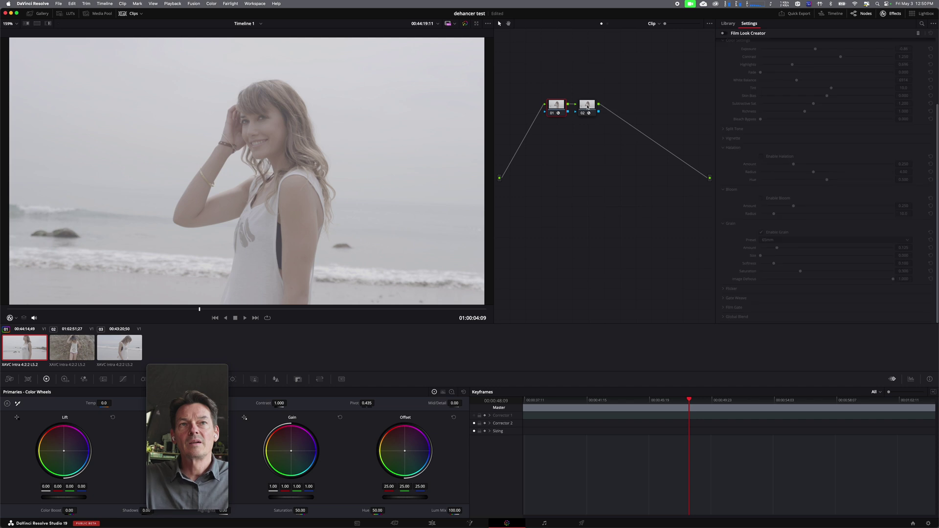
click(587, 106)
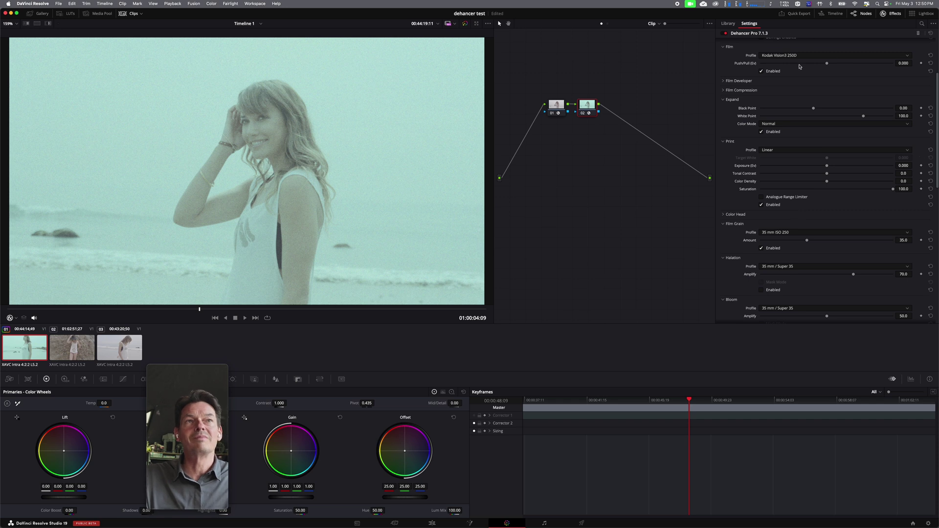
- Set Dehancer's input to Choose Camera, Sony A6300, format S-Log3 S-Gamut3
scroll(801, 67, up, 5)
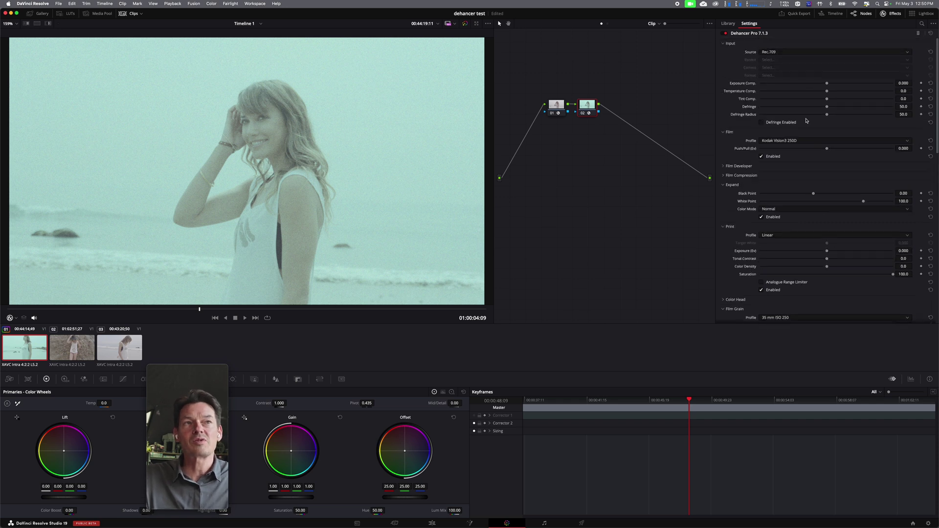
click(796, 52)
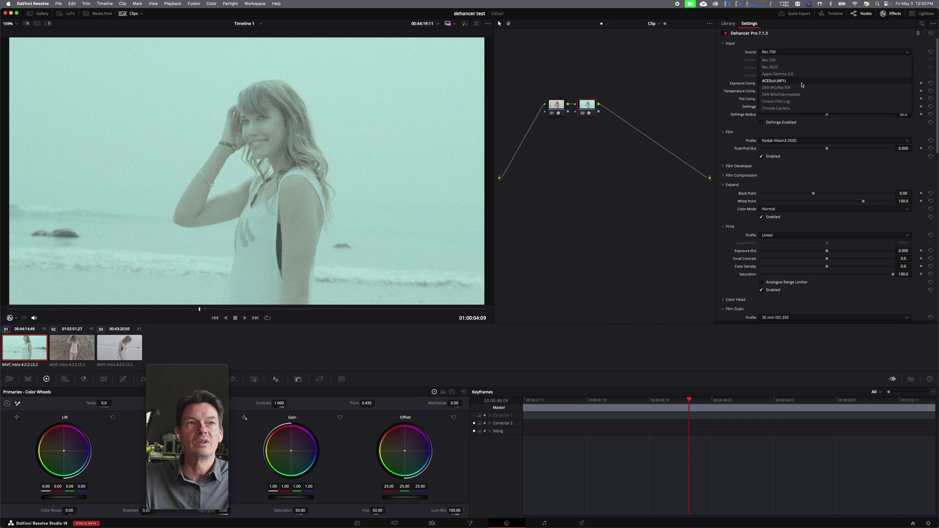
click(790, 109)
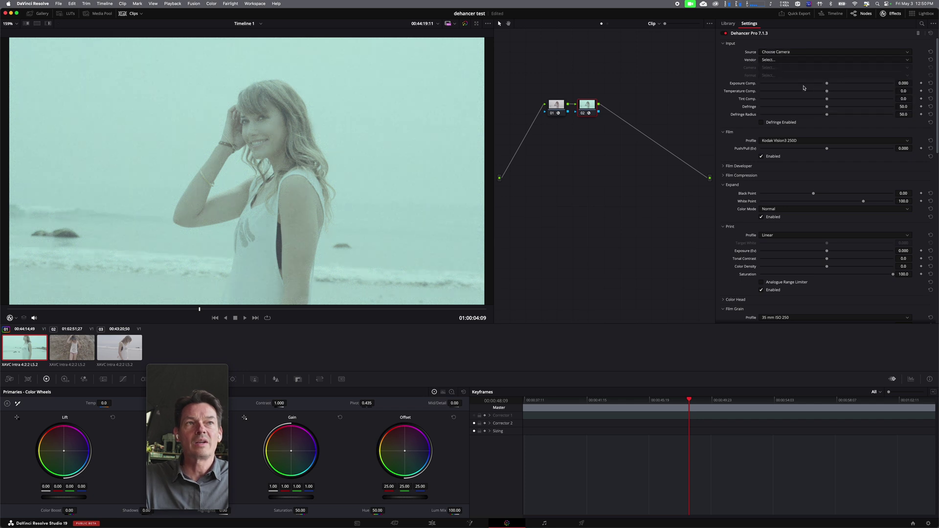
click(782, 60)
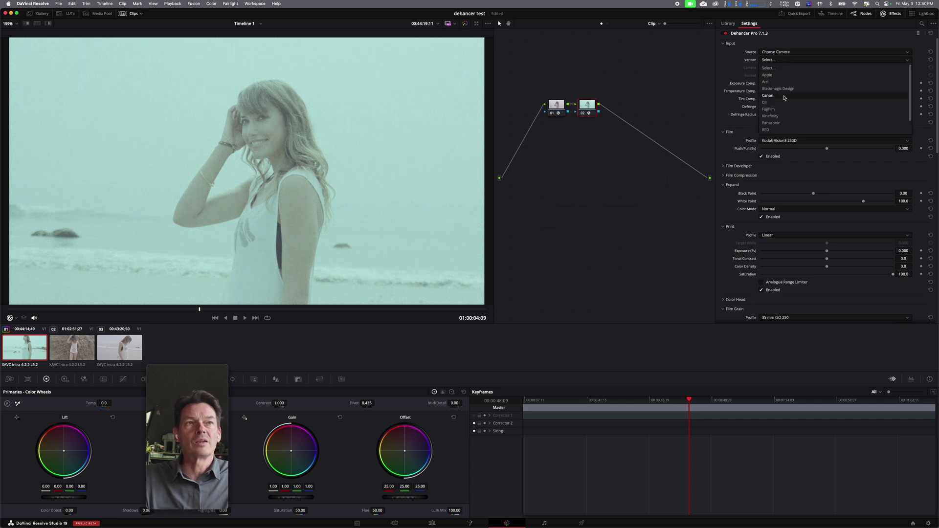
click(778, 129)
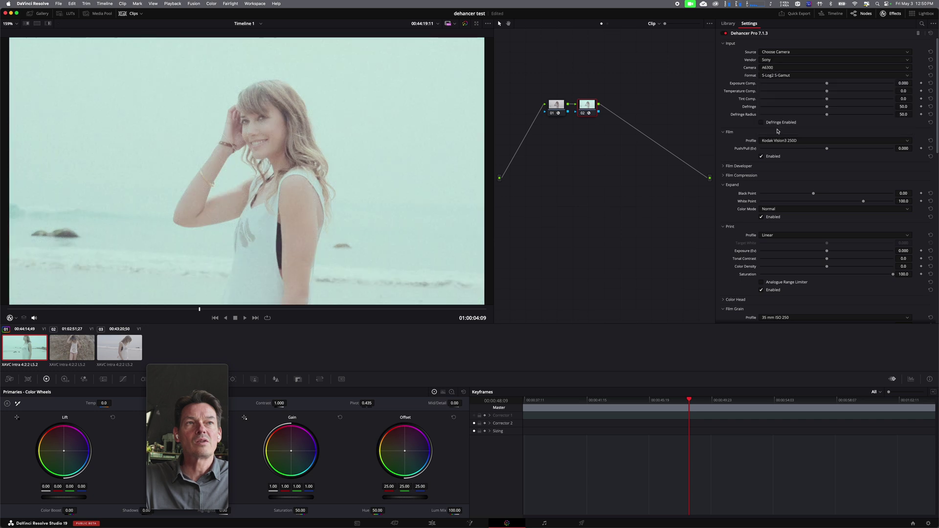
click(780, 76)
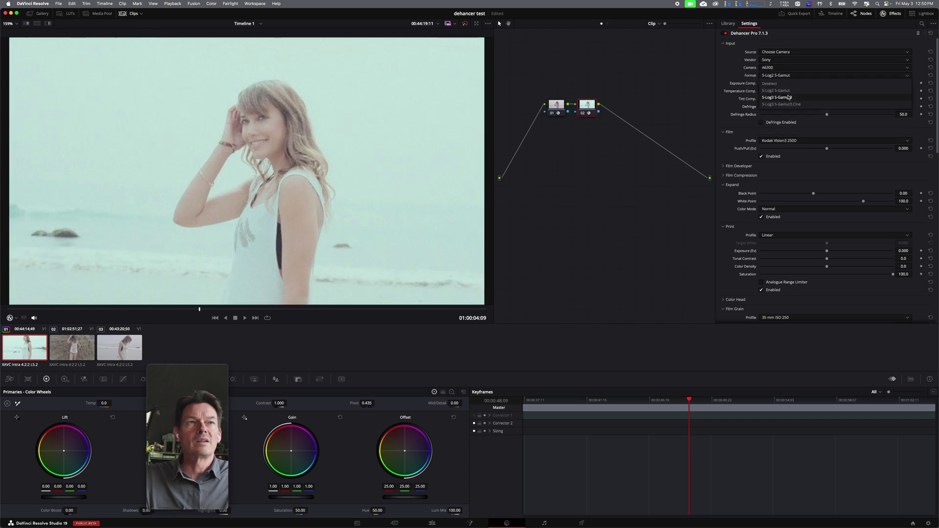
click(786, 98)
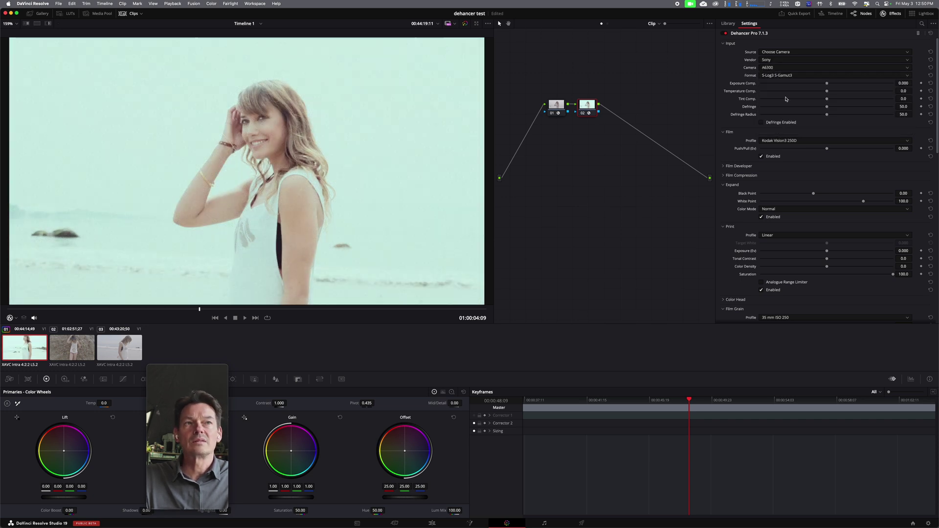
click(790, 75)
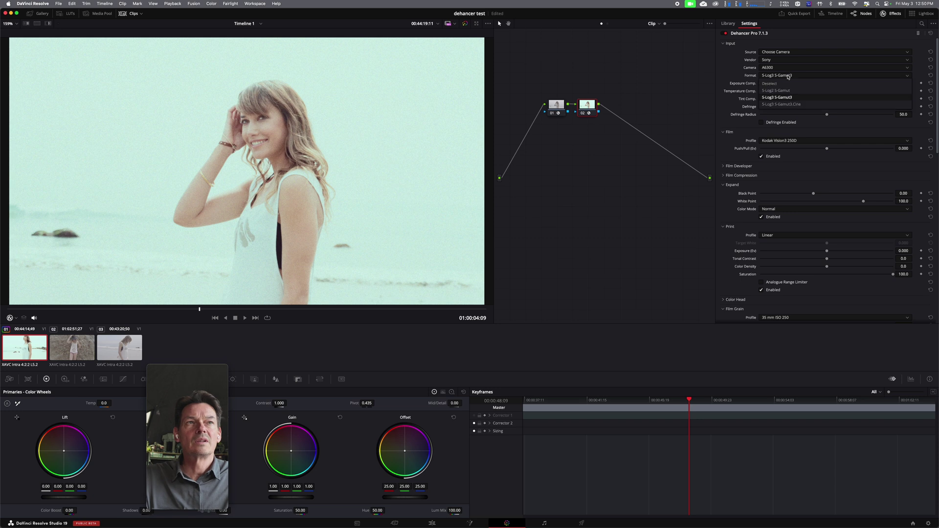
click(790, 104)
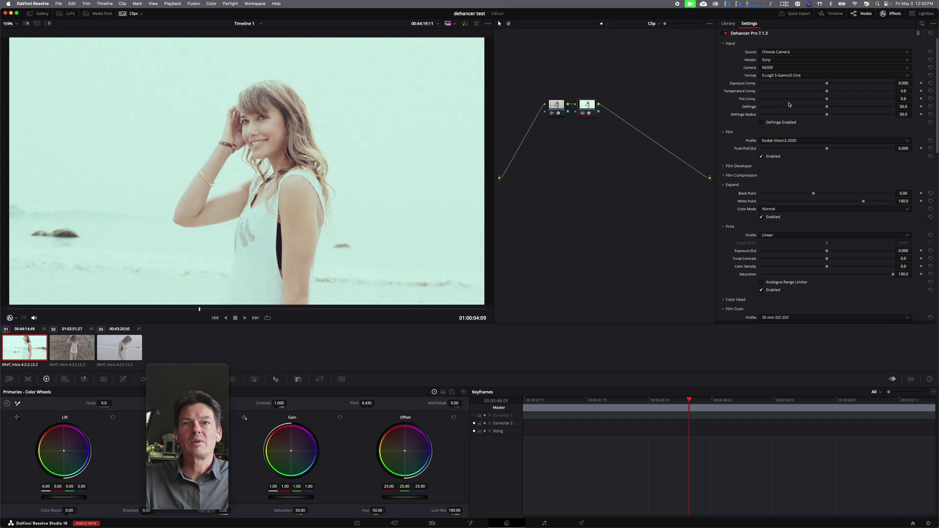
click(788, 76)
click(787, 98)
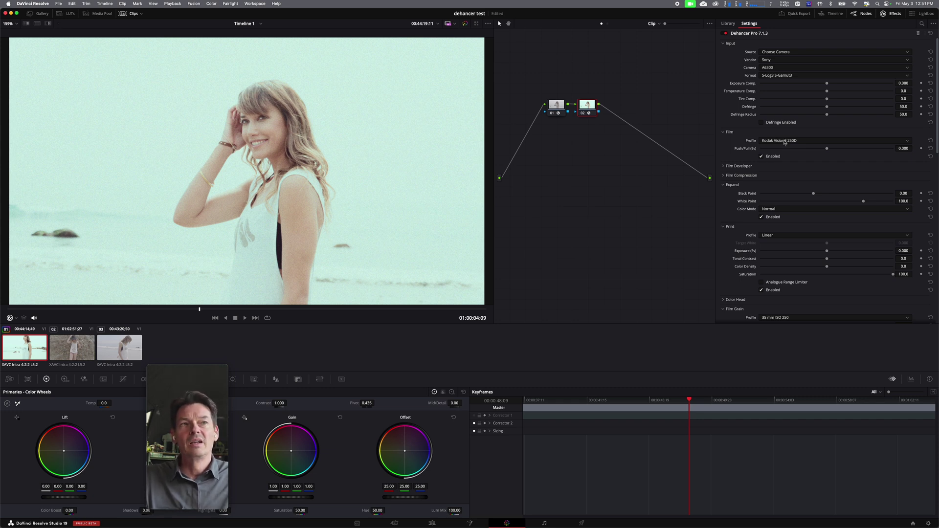
- Audition Kodak Portra 160 and Kodak Portra 800 as Dehancer's film profile
click(785, 141)
click(788, 149)
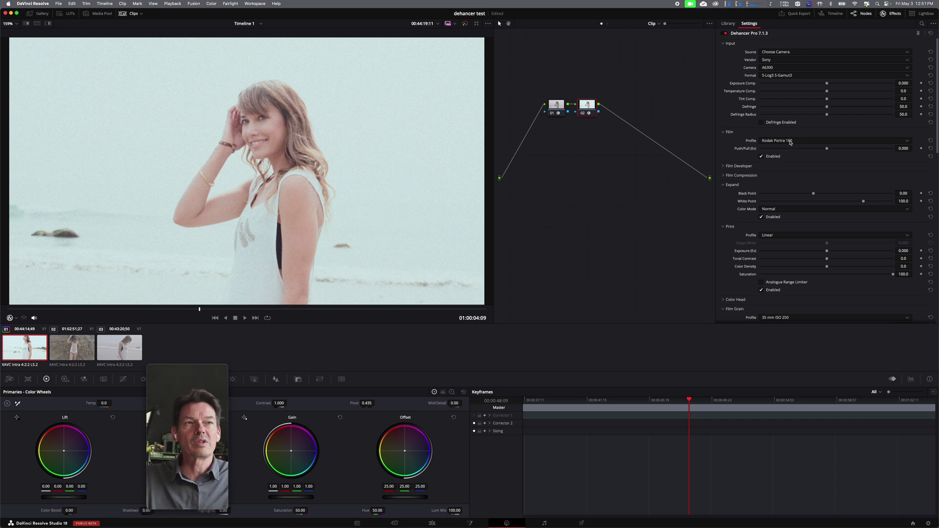
click(790, 142)
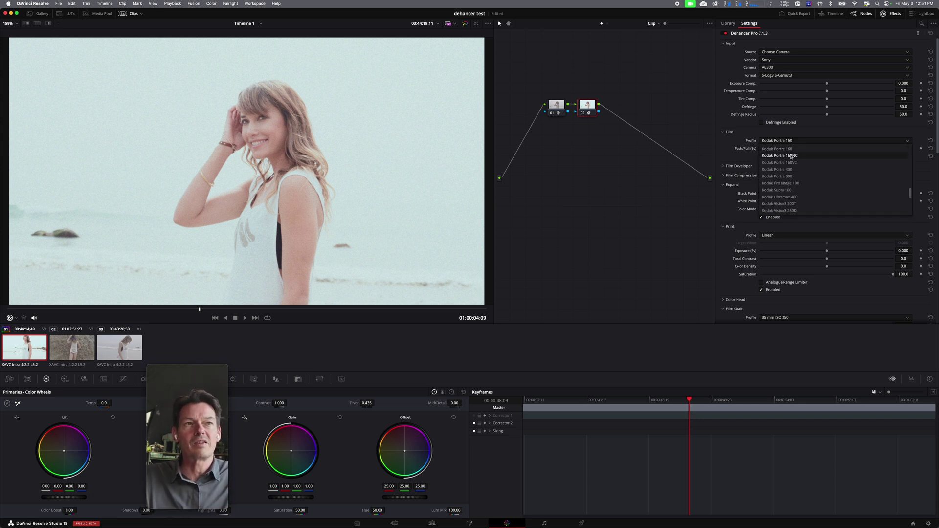
click(790, 177)
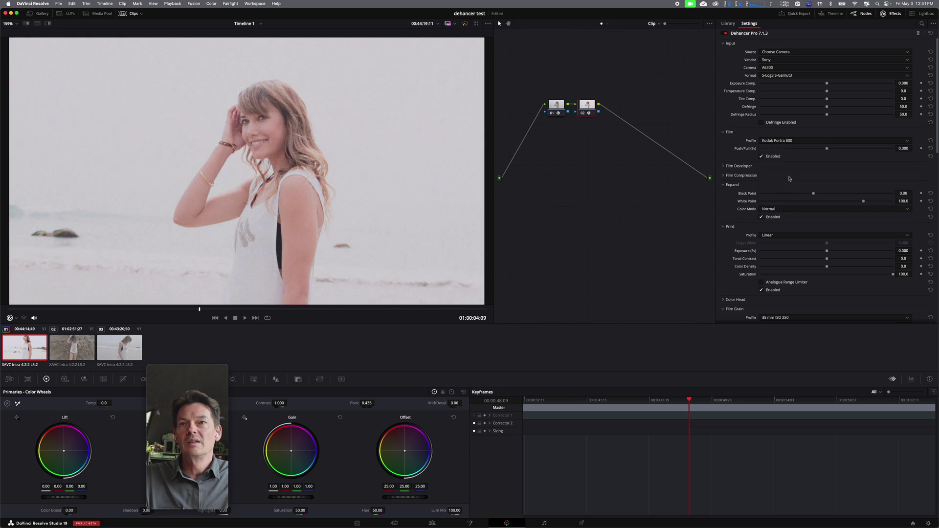
- Try Agfa Scala 200x and Agfacolor XRS 200, then settle on AGFA Chrome RSX II 200 (Exp. 2006)
click(793, 141)
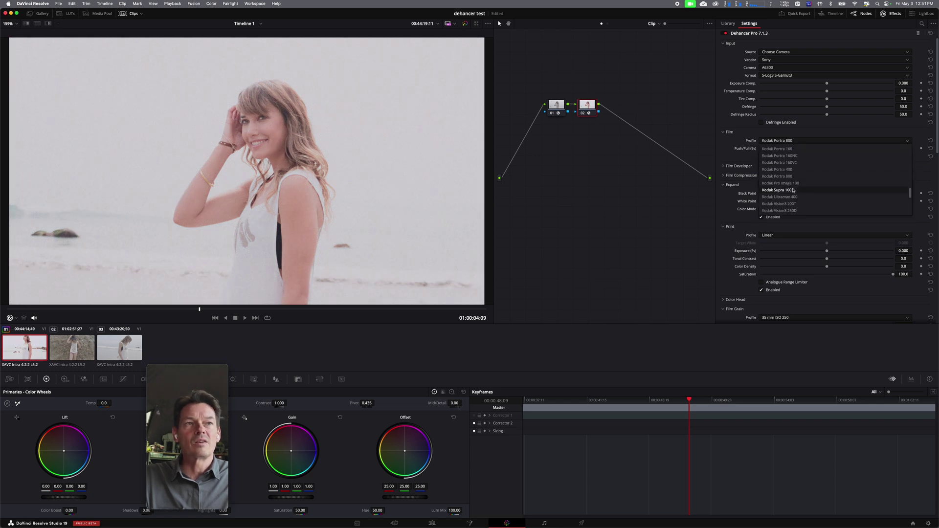
scroll(794, 190, down, 3)
scroll(794, 190, down, 3)
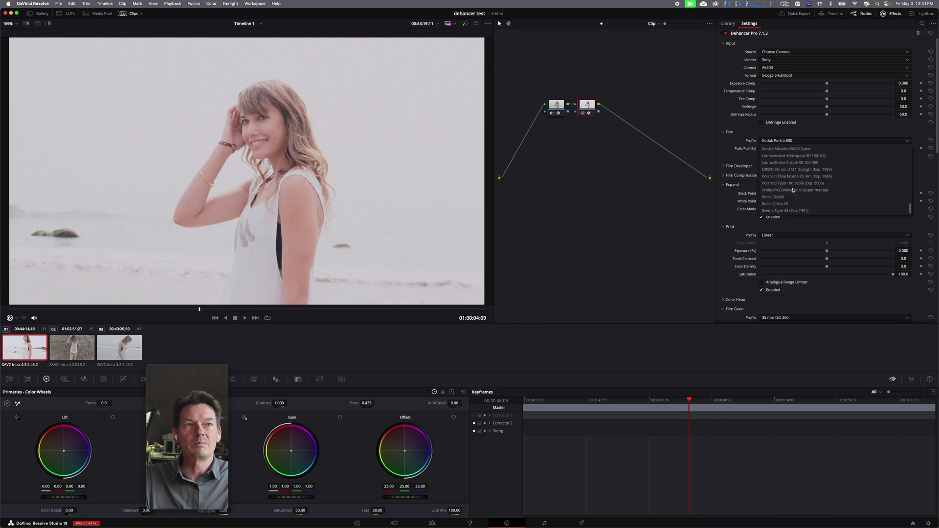
scroll(794, 190, up, 15)
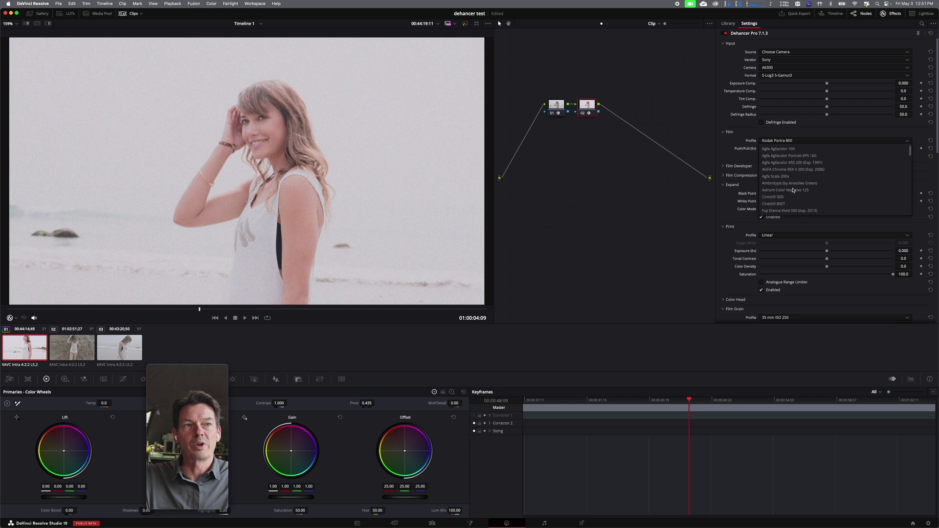
click(793, 177)
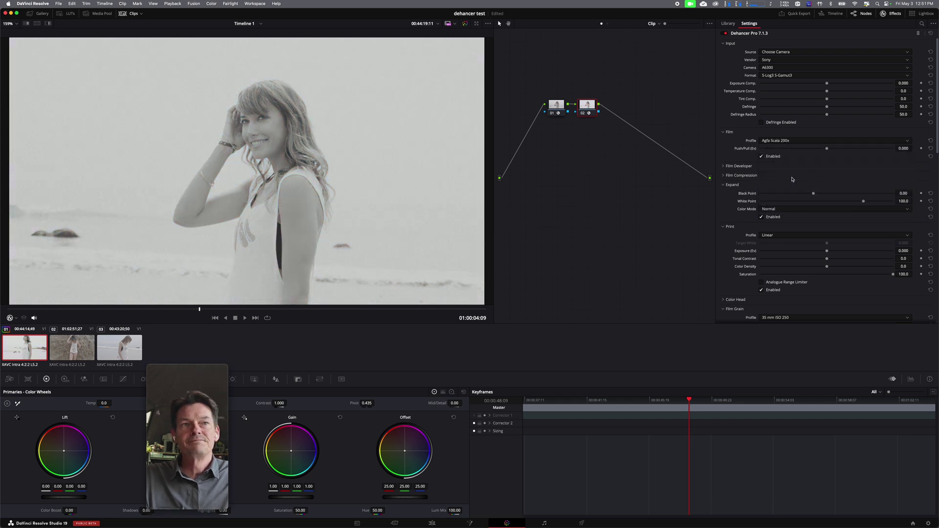
click(792, 140)
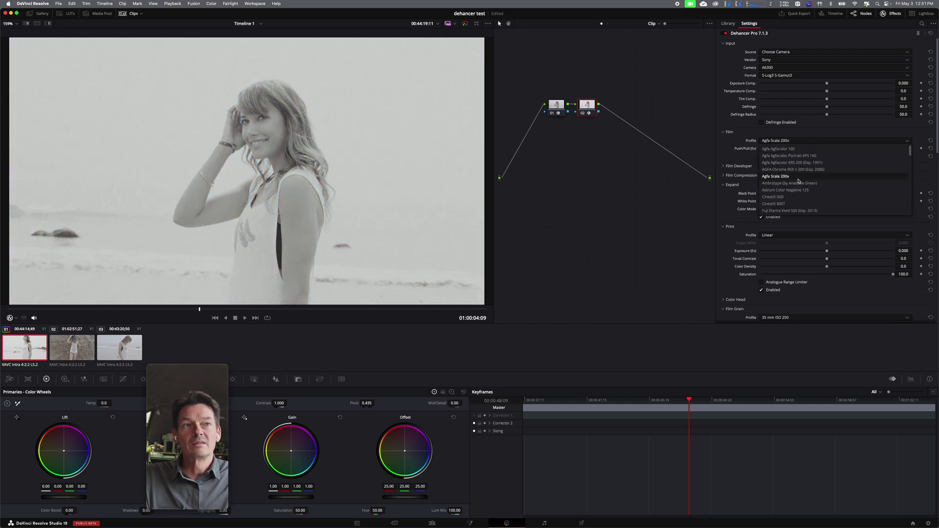
click(798, 162)
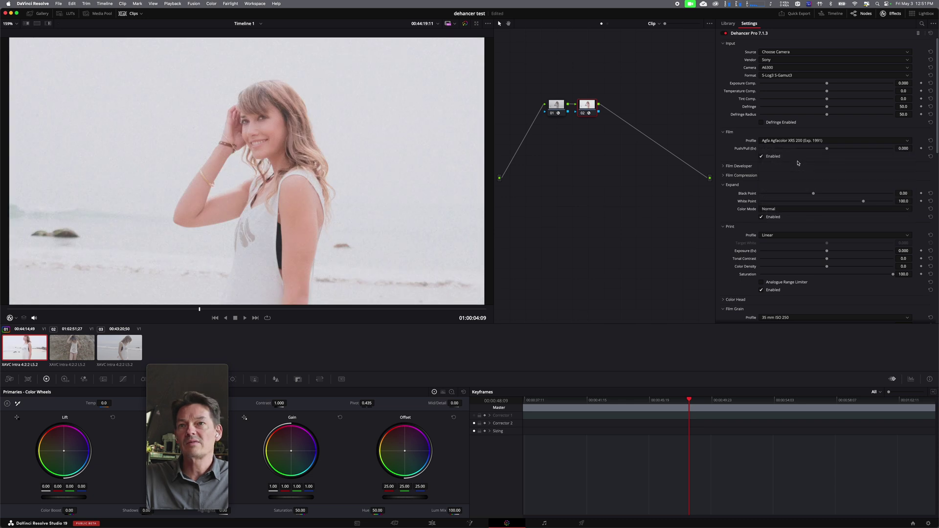
click(797, 142)
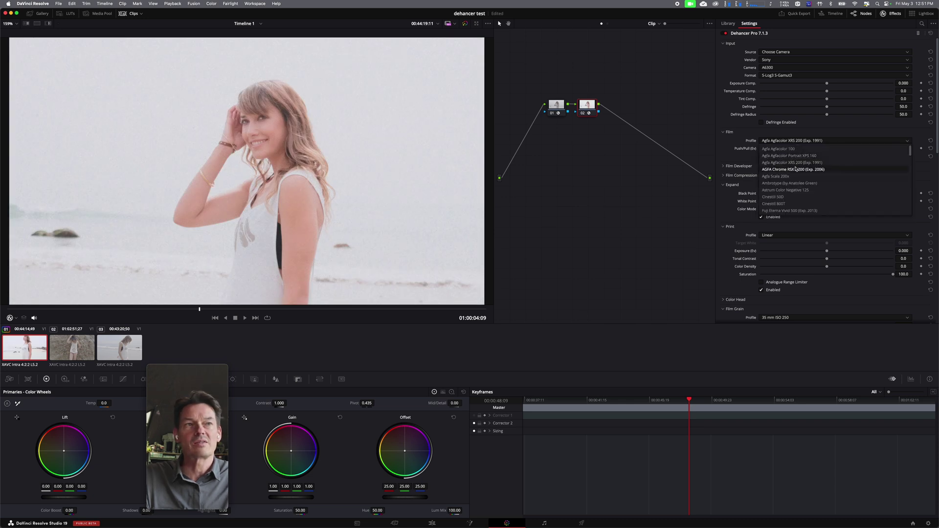
click(797, 169)
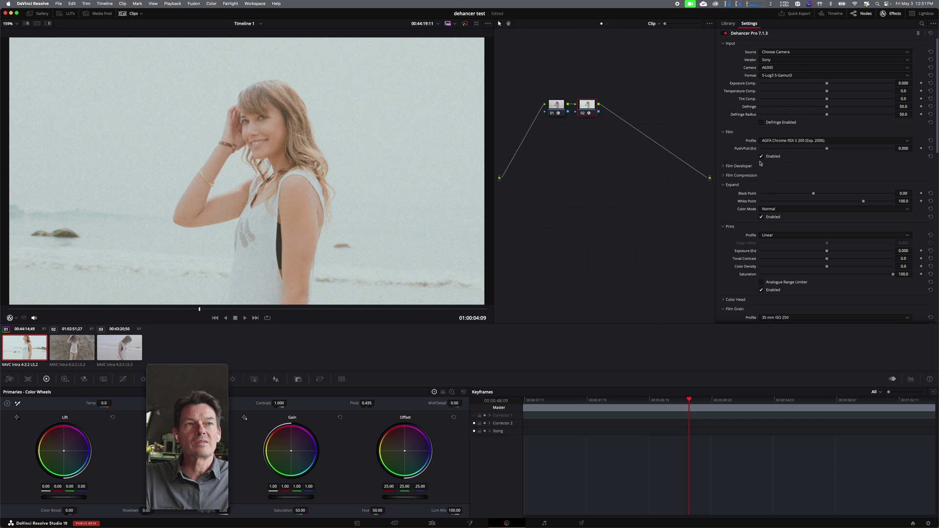
click(727, 167)
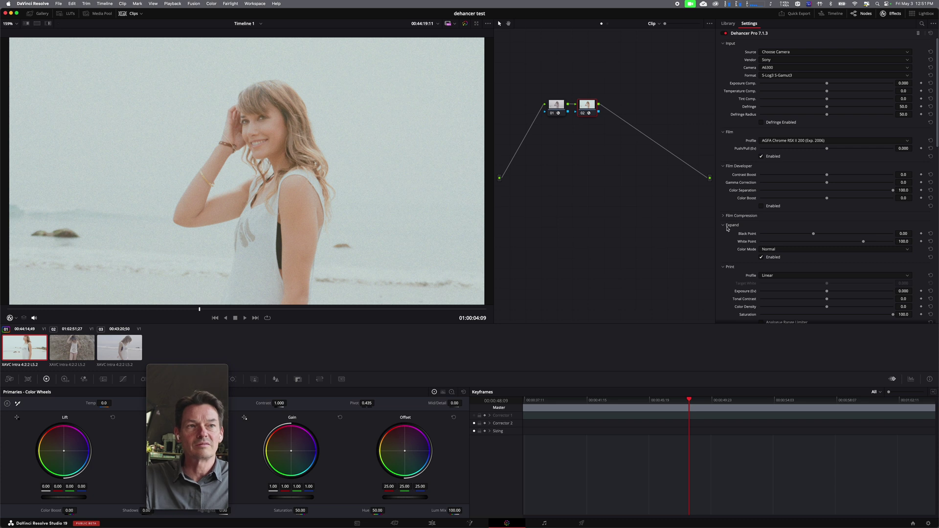
- Set the print stock to Kodak Endura Glossy Paper, toggle Film Grain, and review the remaining settings
scroll(773, 247, down, 4)
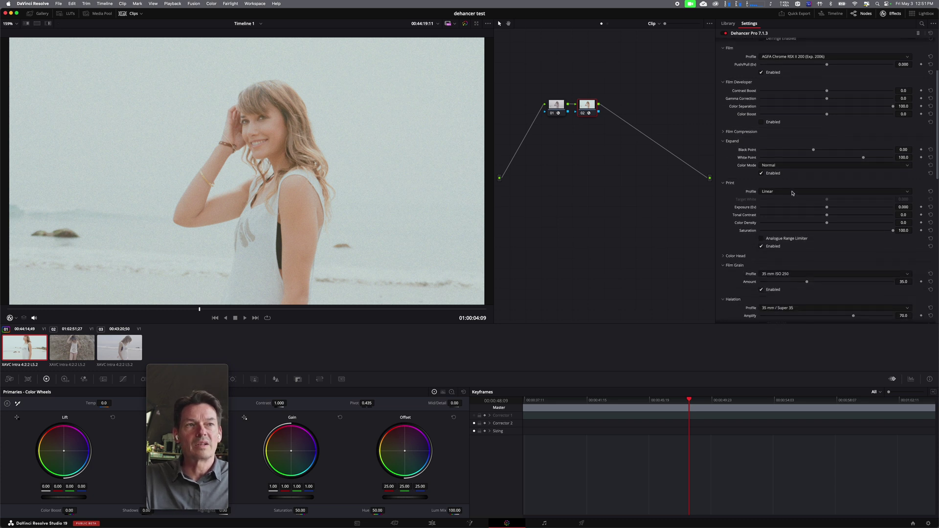
click(793, 193)
click(798, 232)
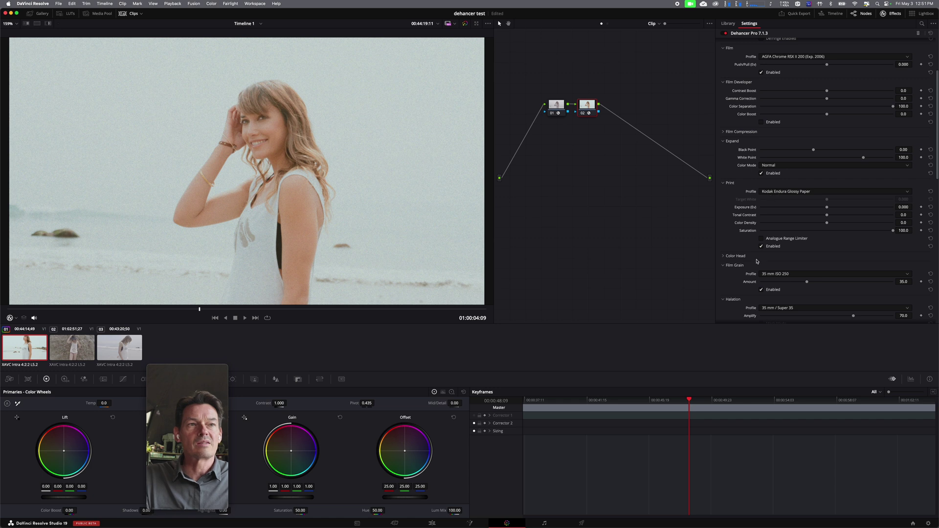
click(761, 290)
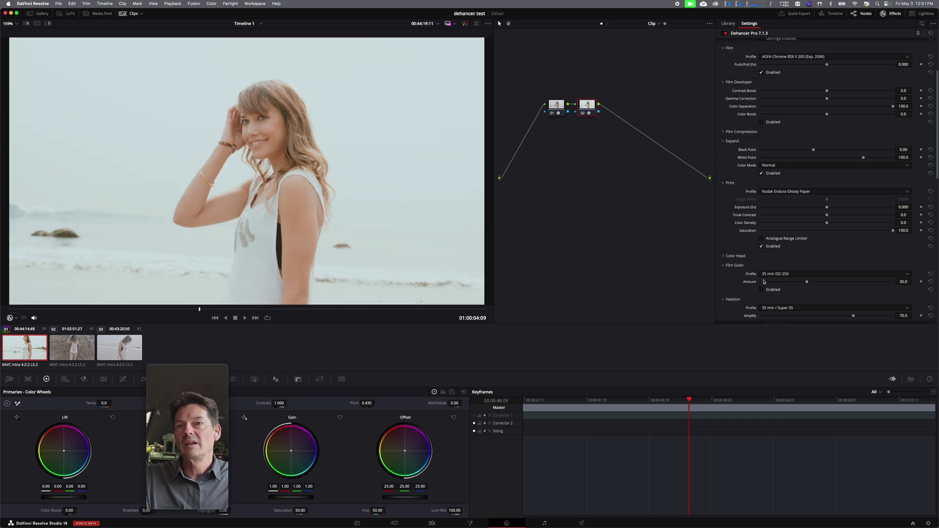
scroll(773, 281, down, 6)
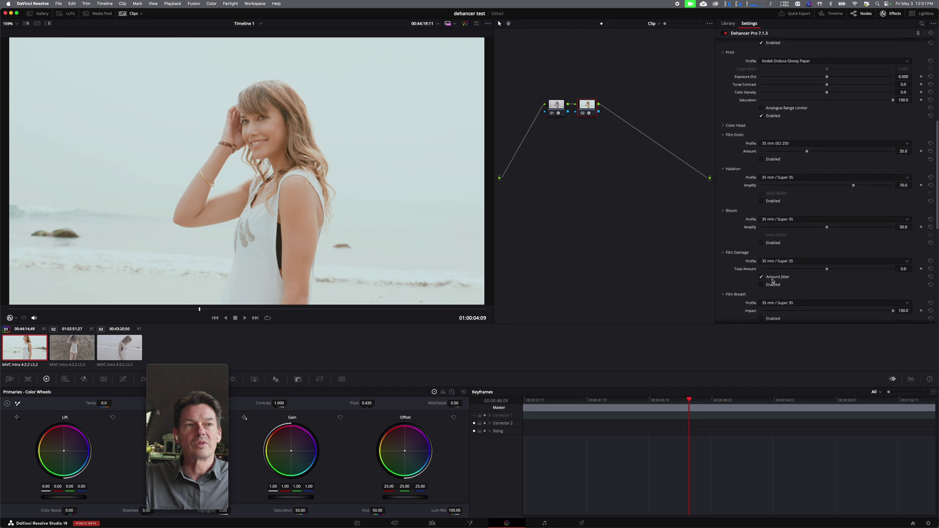
scroll(796, 225, down, 4)
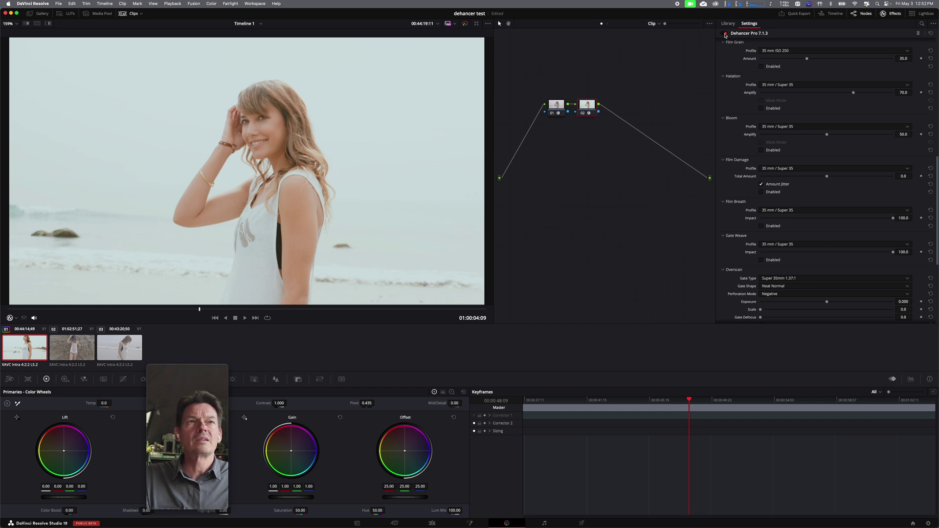
- Bypass Dehancer on node 02, re-enable Film Look Creator on node 01, then load clip 02
click(726, 34)
click(555, 106)
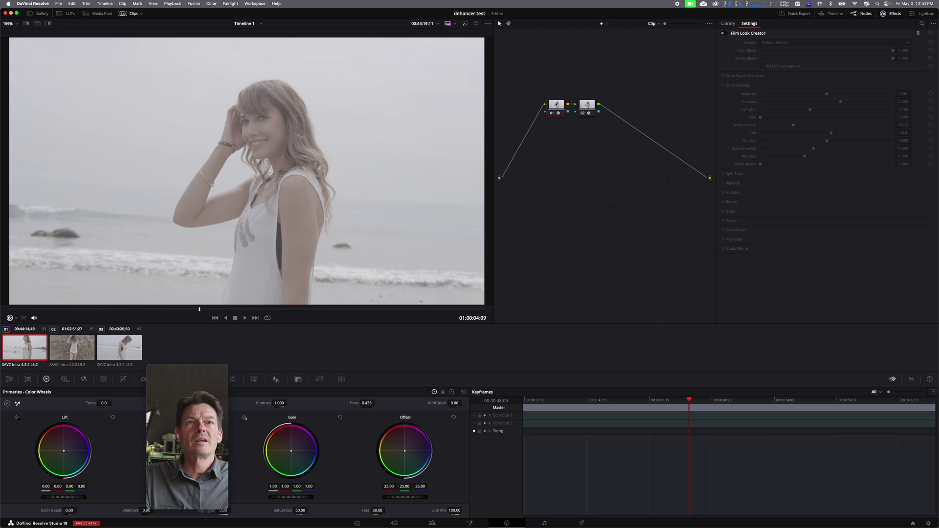
click(725, 33)
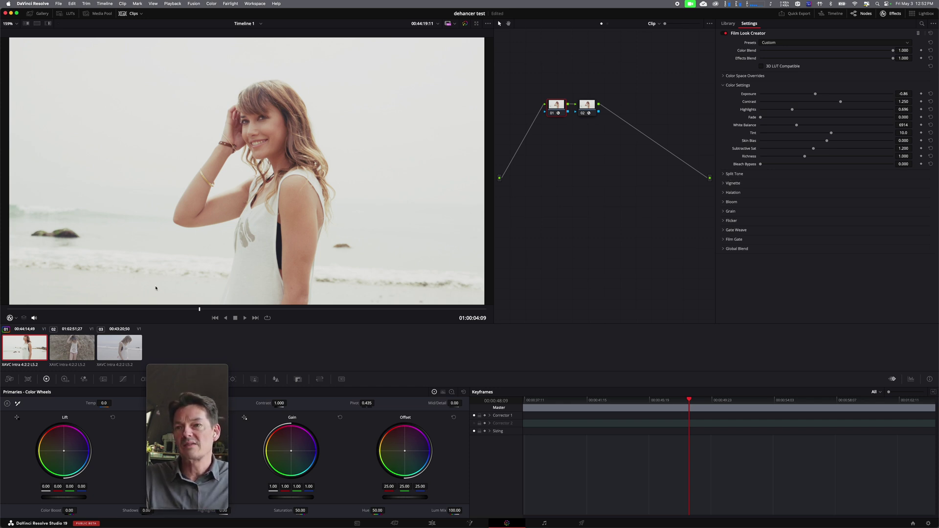
click(76, 349)
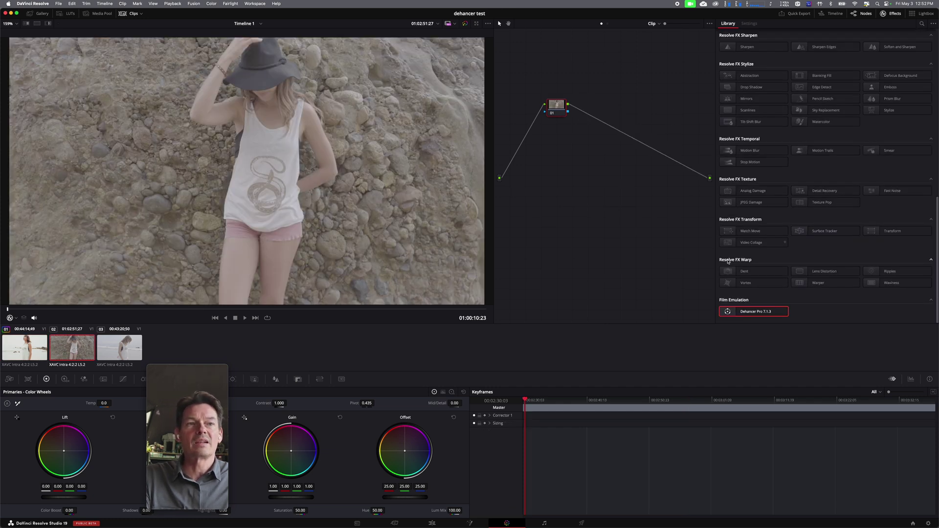
- Drop Film Look Creator onto the rocky-cliff clip's node 01 and scrub to a later close-up frame
scroll(777, 173, up, 10)
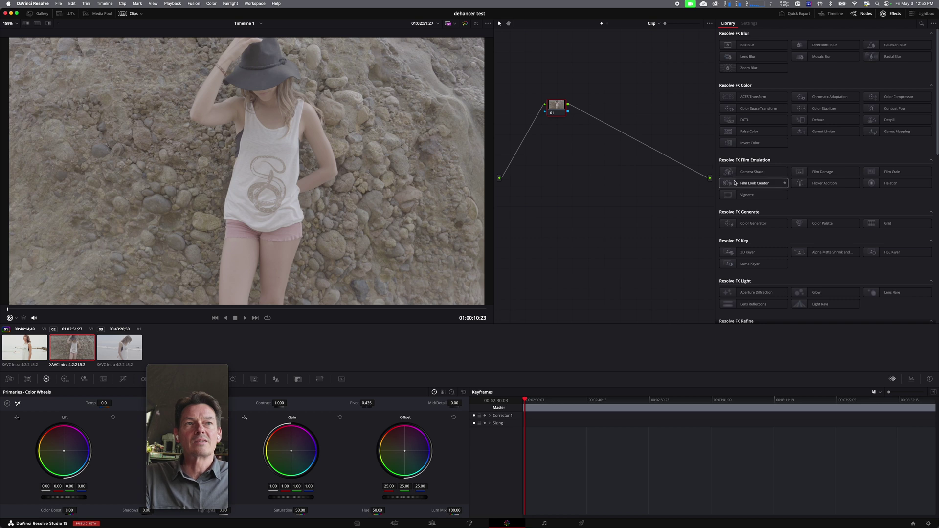
drag(728, 185, 556, 109)
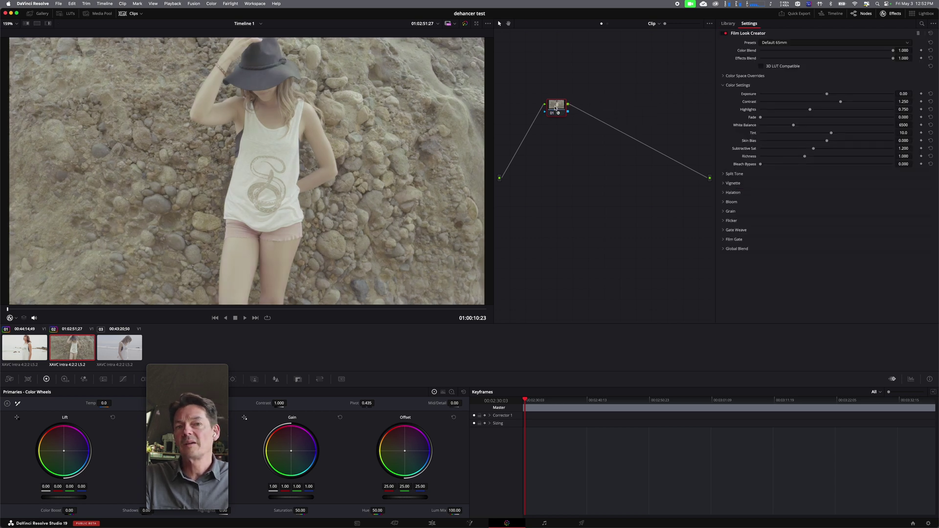
drag(526, 400, 592, 405)
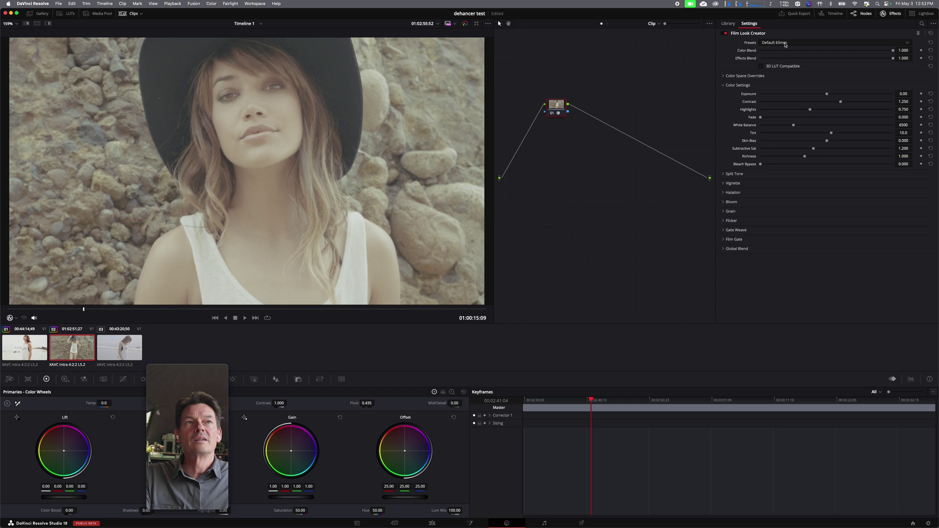
- Override Film Look Creator's input to the Sony S-Gamut3 colour space with Sony S-Log3 gamma
click(723, 77)
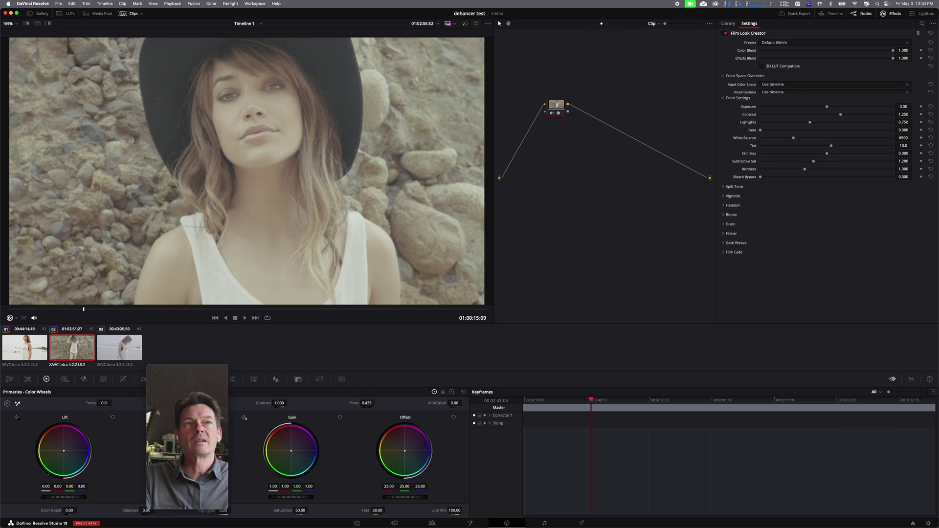
click(790, 84)
scroll(792, 127, down, 10)
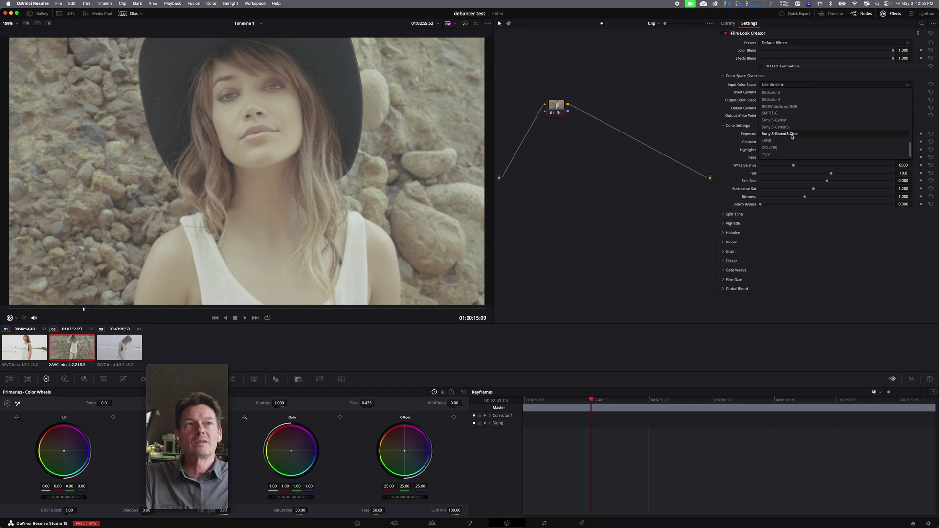
click(791, 127)
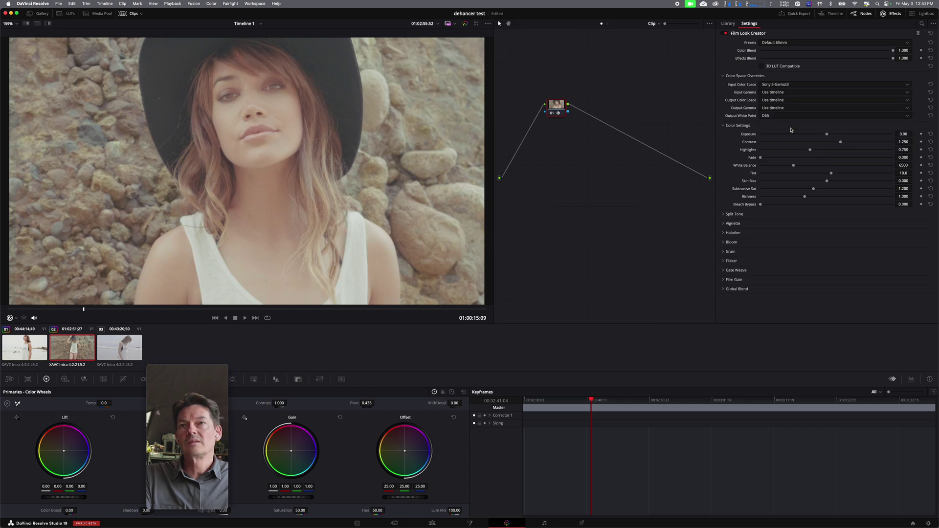
click(771, 93)
scroll(782, 159, down, 15)
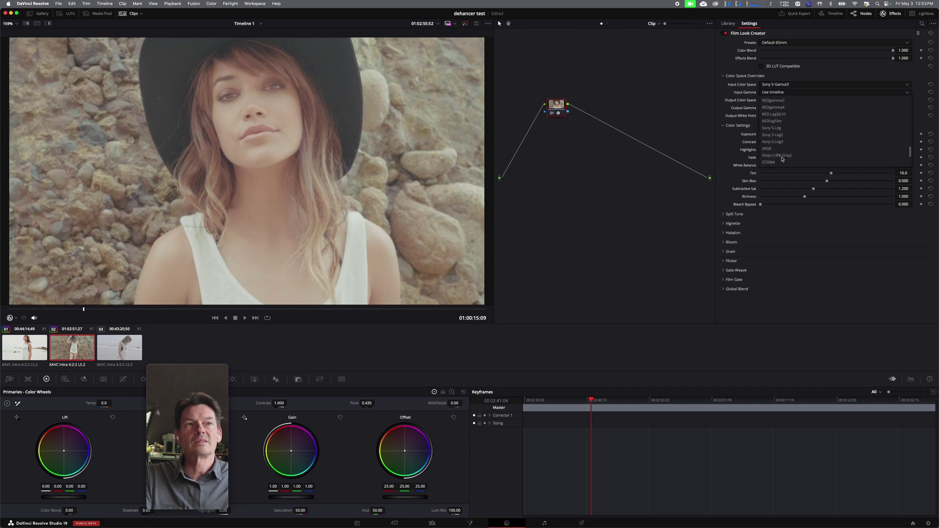
scroll(783, 111, up, 3)
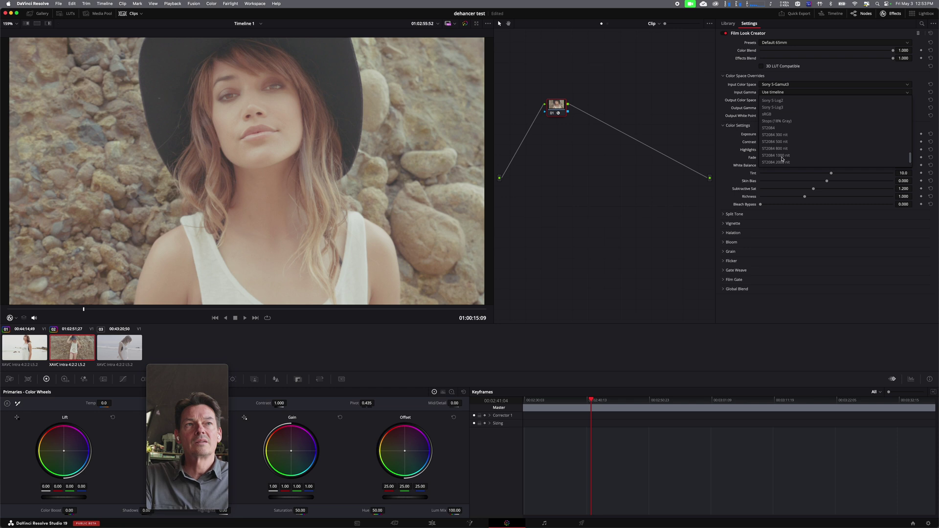
click(783, 114)
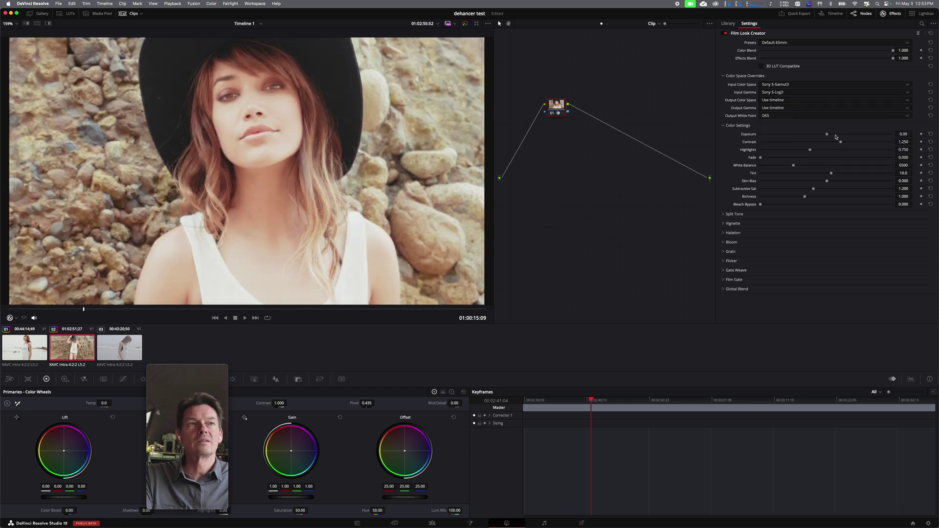
- Drop Film Look Creator exposure to -1.14 and highlights to 0.685, and disable halation and bloom
drag(827, 134, 823, 135)
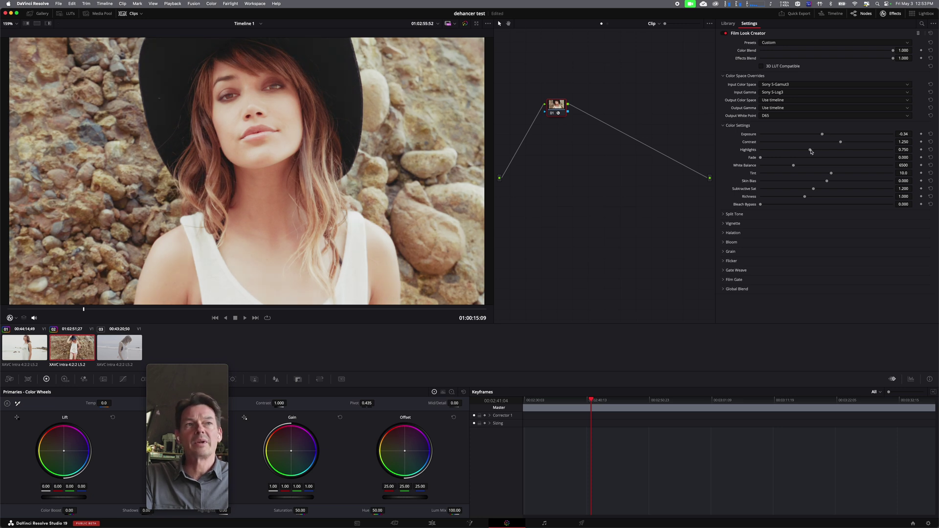
mouse_move(811, 152)
mouse_down()
mouse_move(768, 154)
mouse_move(789, 154)
mouse_move(813, 136)
mouse_up()
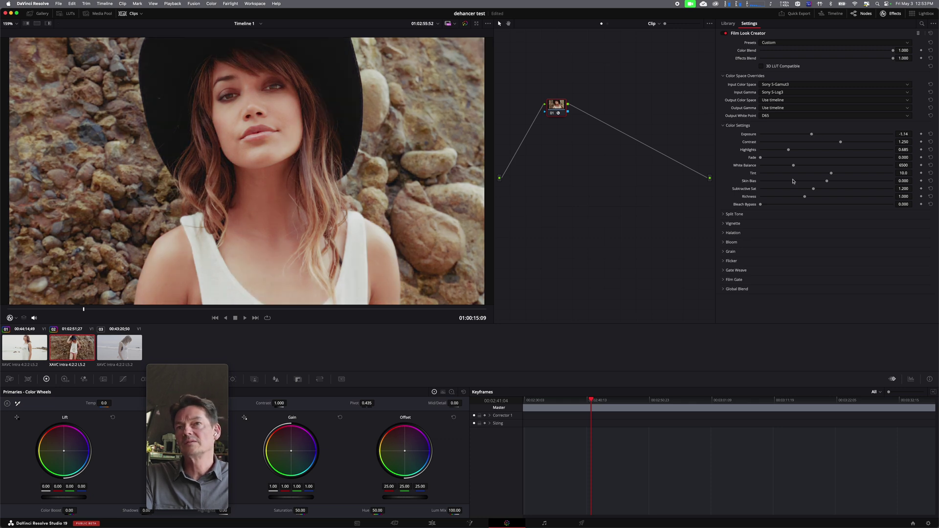
click(725, 233)
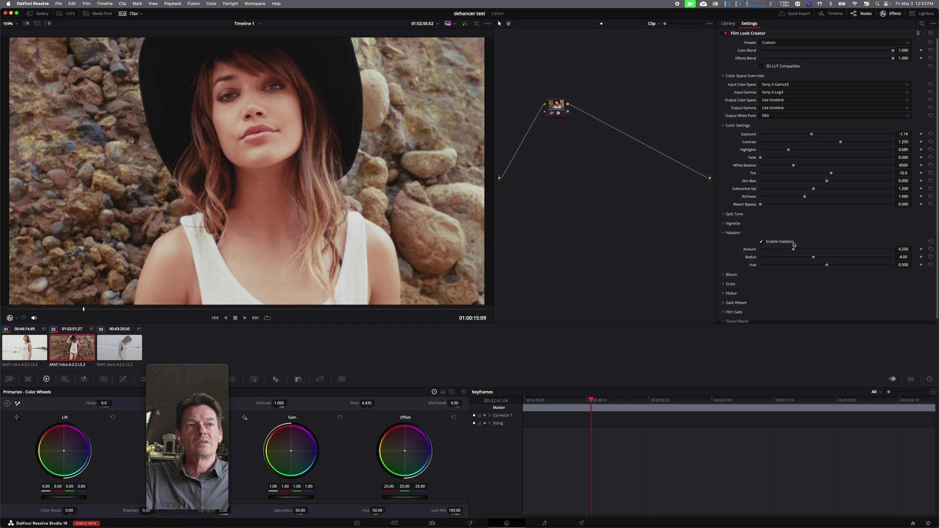
click(761, 243)
click(726, 275)
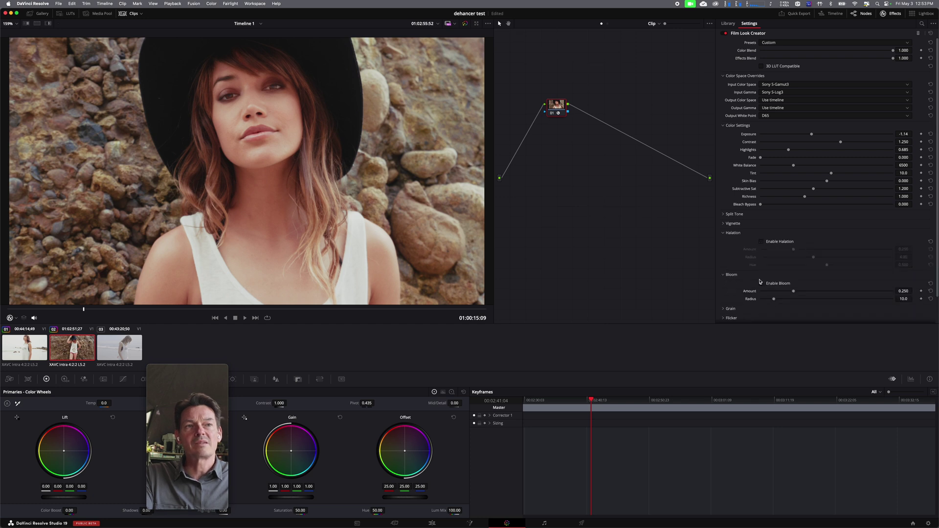
click(762, 284)
click(762, 284)
scroll(734, 284, down, 2)
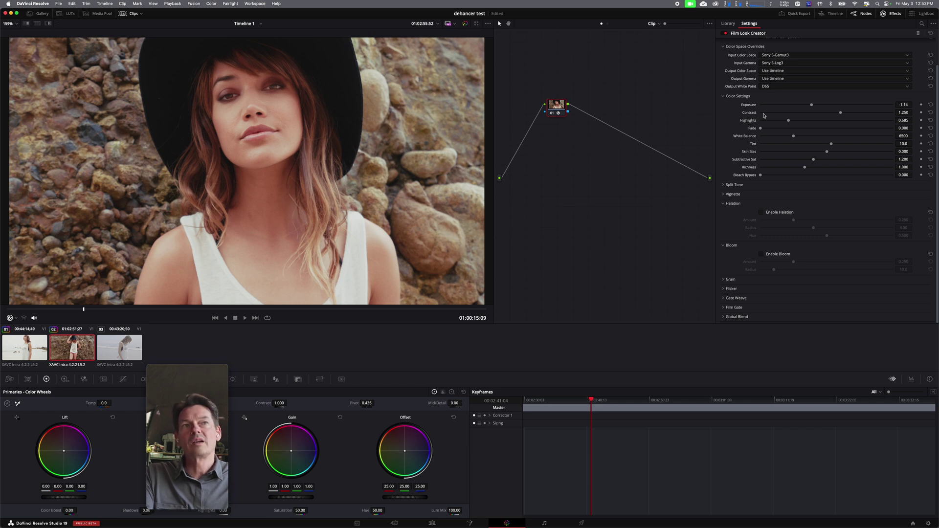
- Add a serial node after node 01 and switch off Film Look Creator on node 01
right_click(559, 107)
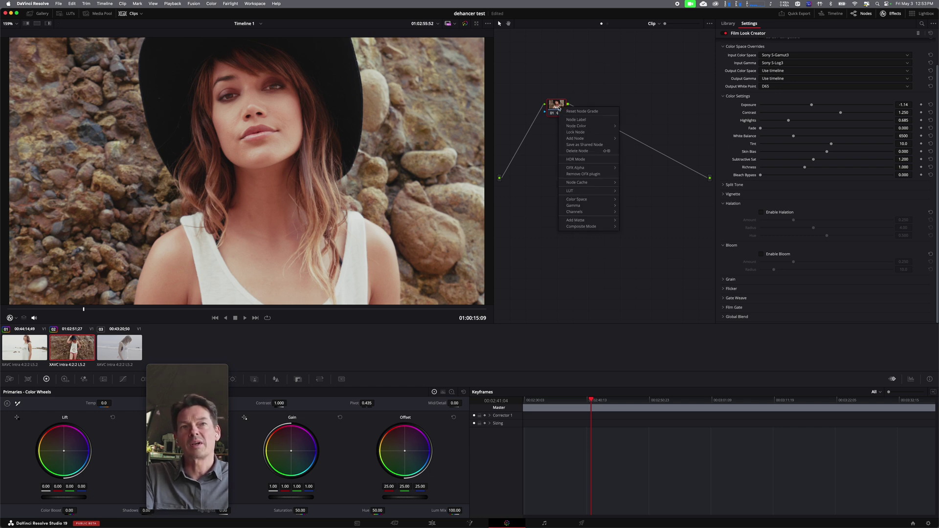
mouse_move(587, 138)
click(636, 139)
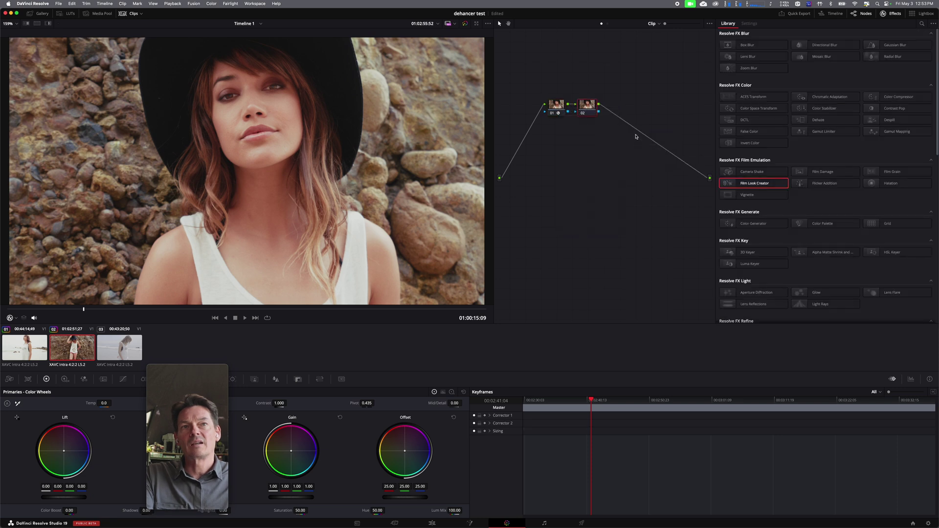
click(560, 108)
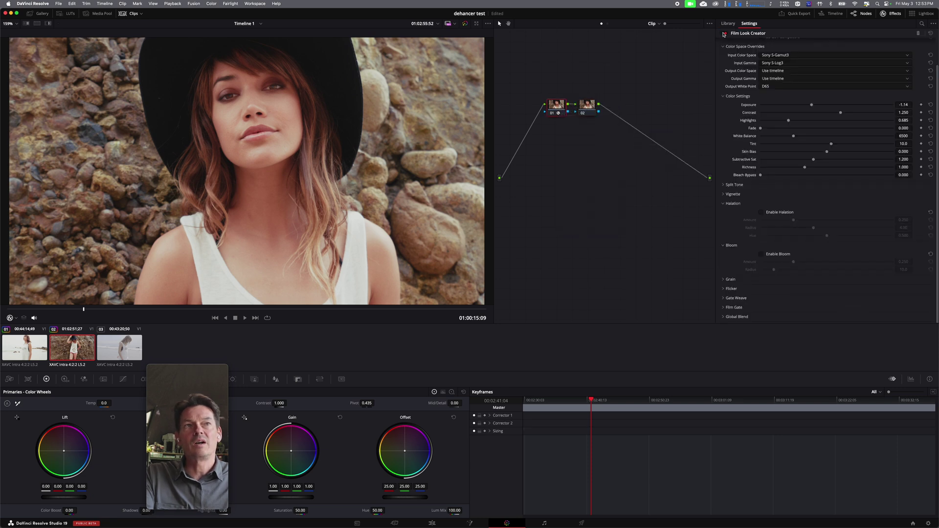
click(723, 33)
- Apply Dehancer Pro from the Effects Library to the new node 02
click(590, 105)
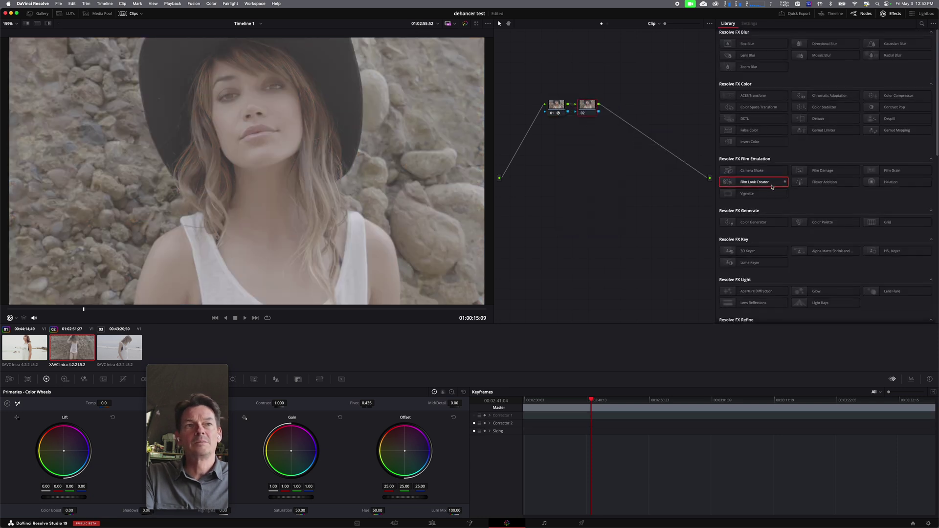
scroll(753, 186, down, 5)
drag(733, 311, 582, 101)
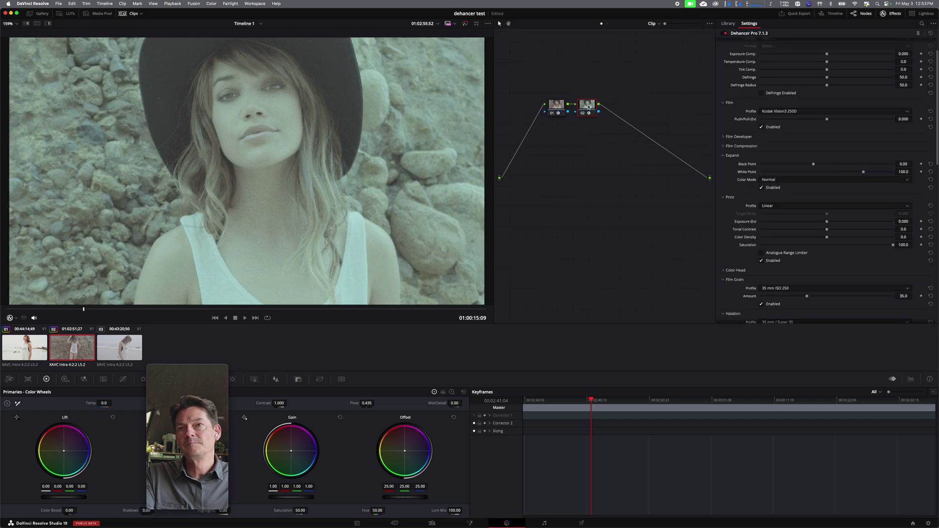
- Set Dehancer's input to Sony A6300 S-Log3 S-Gamut3, exposure comp -0.813 and temperature comp 25.3
scroll(793, 59, up, 2)
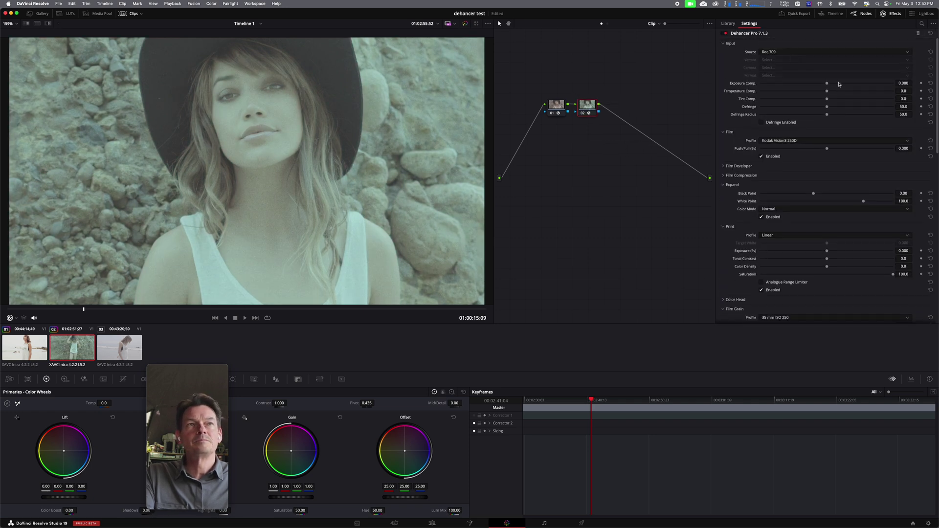
click(791, 52)
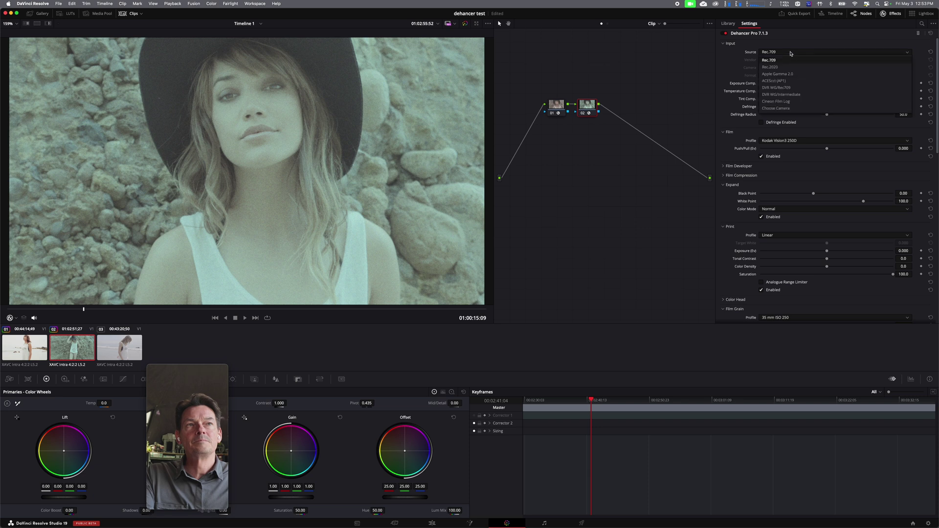
click(794, 108)
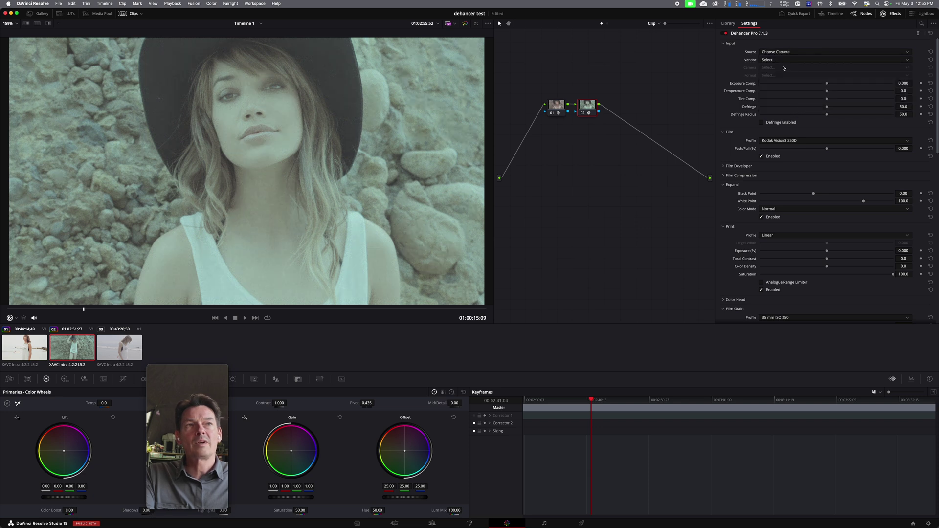
click(781, 61)
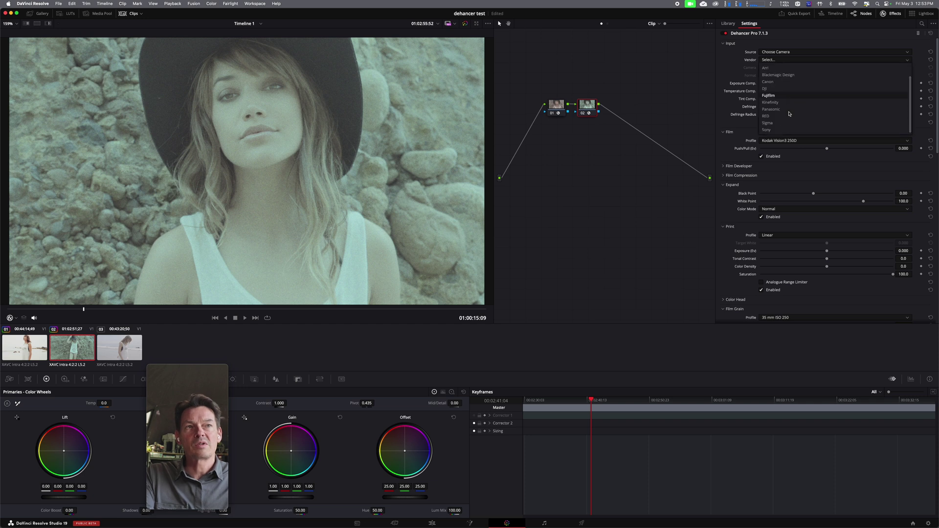
scroll(782, 118, down, 1)
click(778, 128)
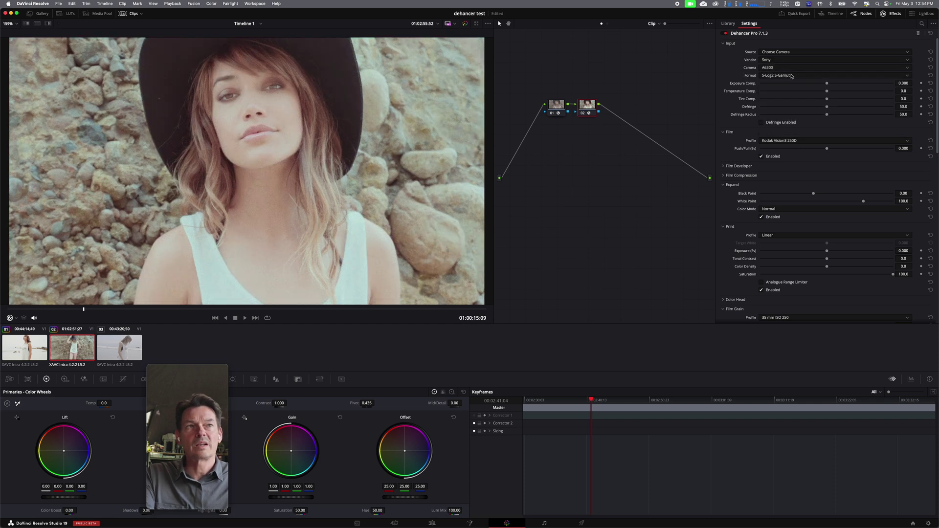
click(792, 76)
click(788, 97)
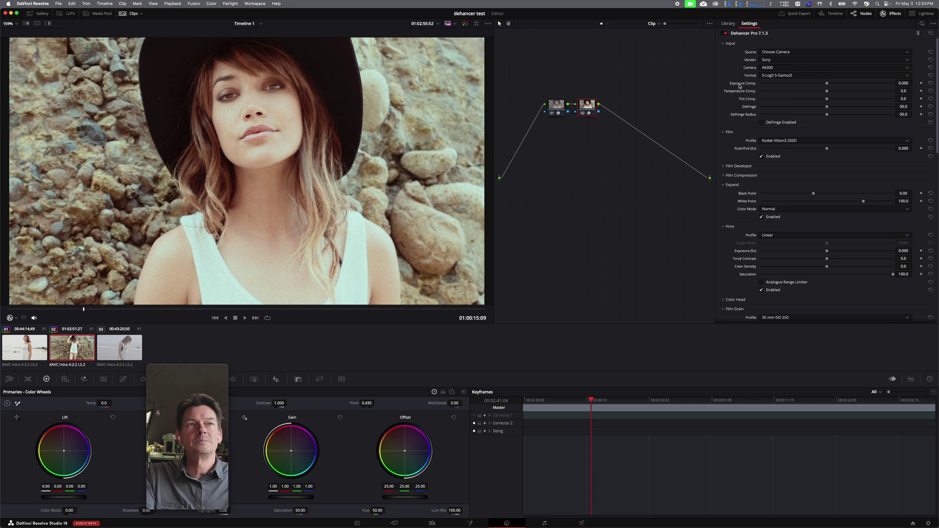
drag(829, 86, 810, 84)
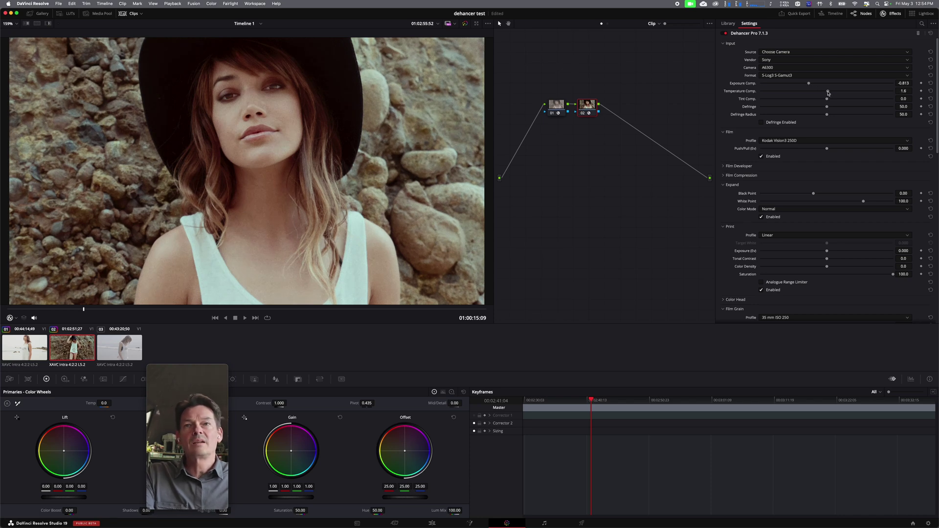
drag(828, 93, 842, 94)
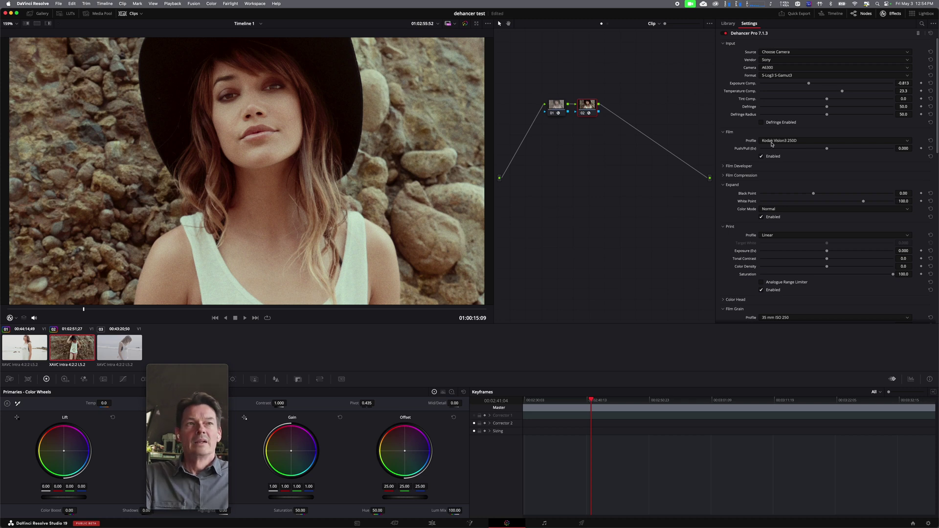
- Pick Kodak Portra 160 from Dehancer's Film Profile list, replacing Kodak Vision3 250D
click(786, 141)
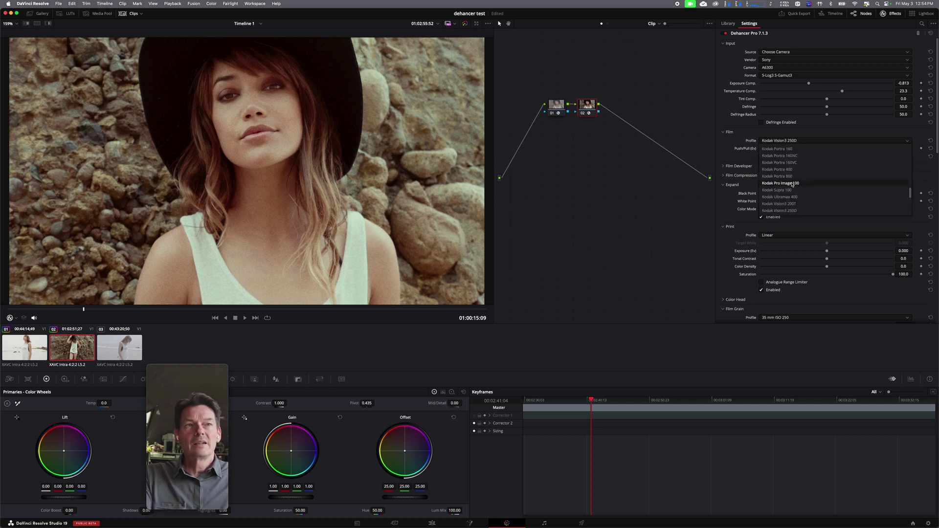
scroll(789, 192, down, 5)
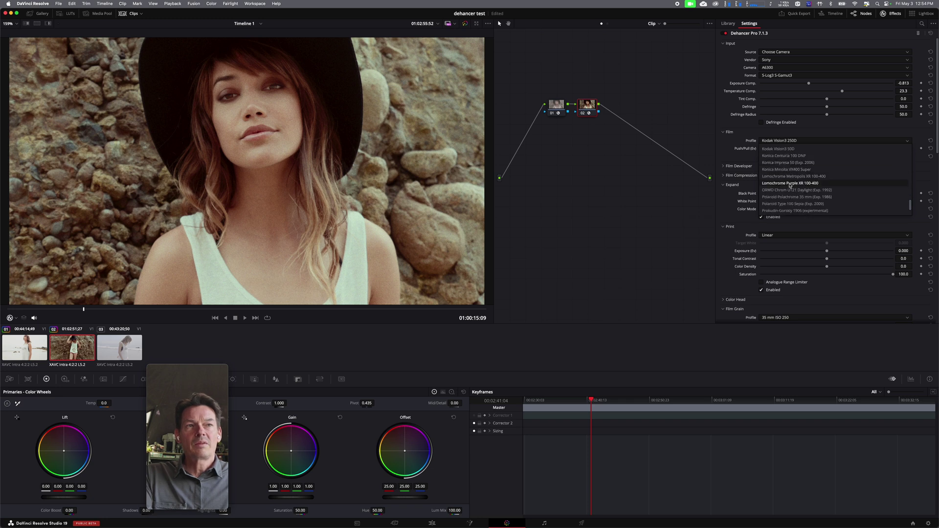
scroll(791, 185, up, 4)
scroll(790, 185, up, 6)
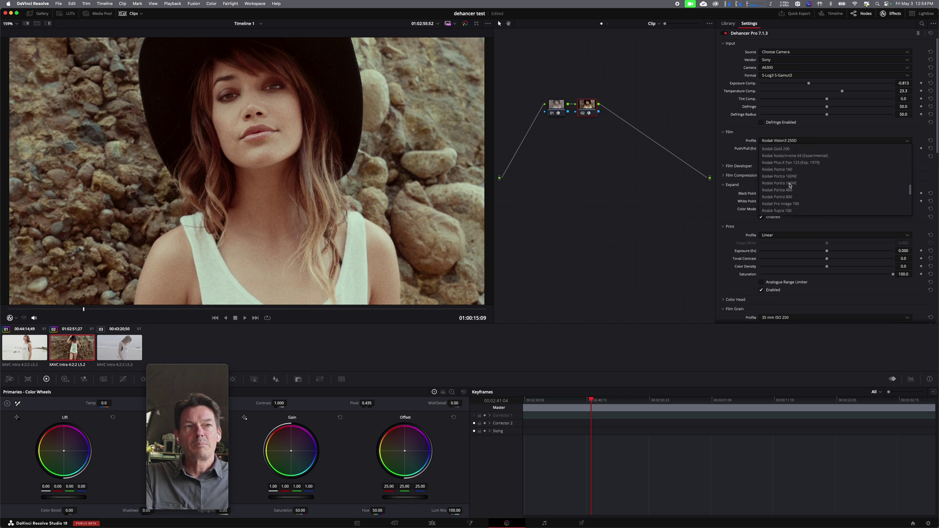
click(785, 169)
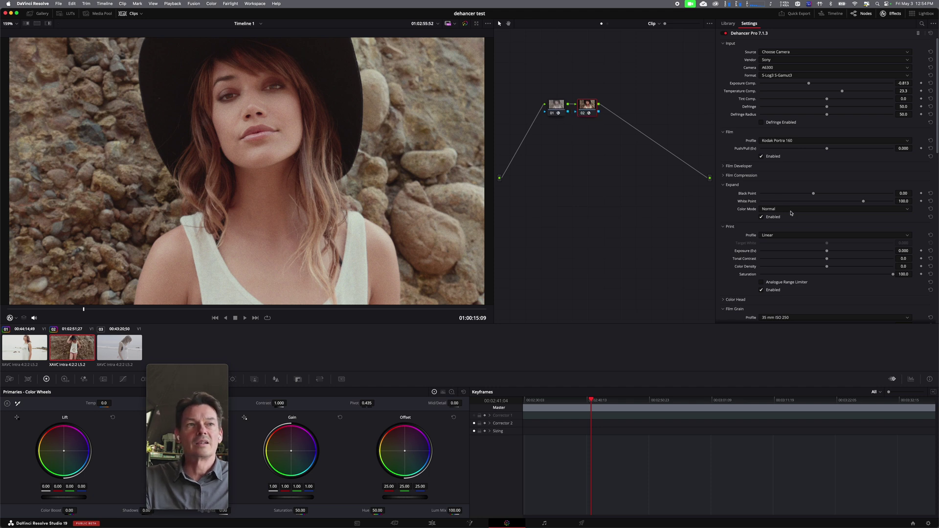
scroll(783, 201, down, 3)
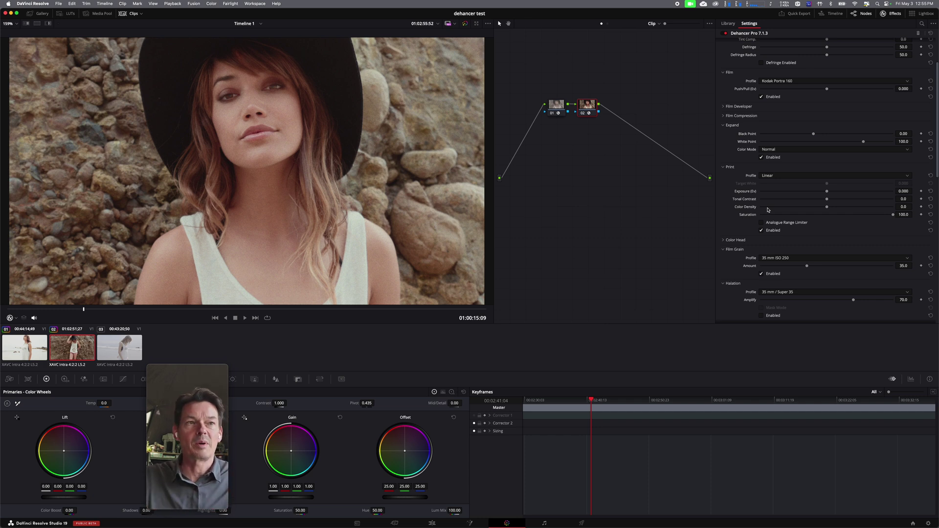
- Re-enable Film Look Creator on node 01 and disable Dehancer Pro on node 02
scroll(812, 241, down, 5)
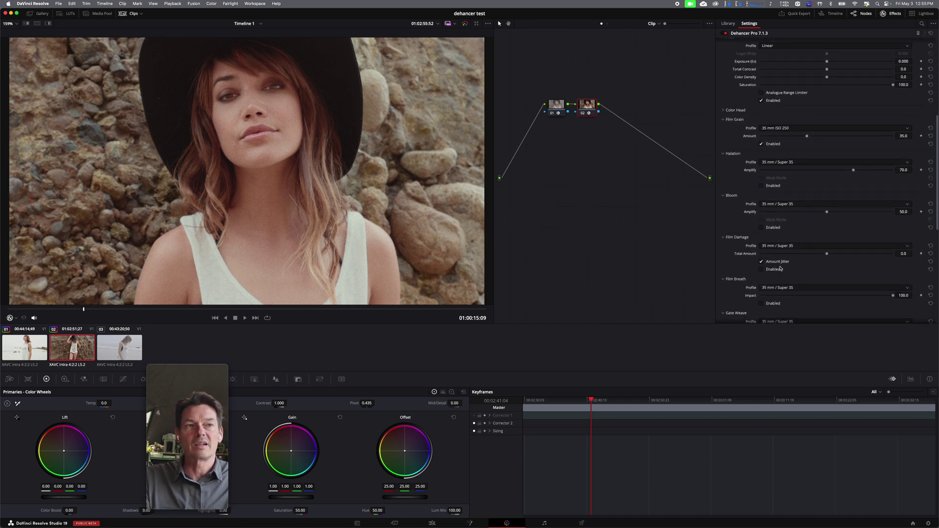
scroll(781, 269, down, 7)
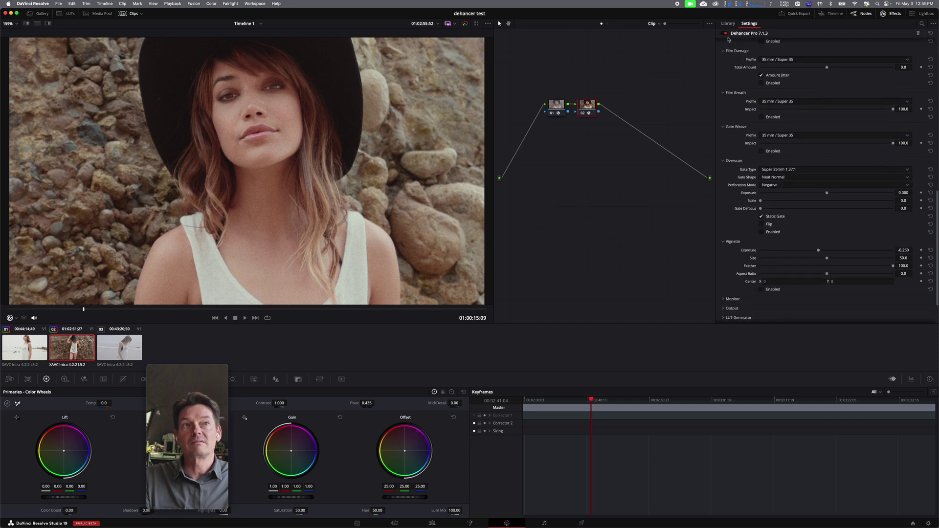
click(556, 104)
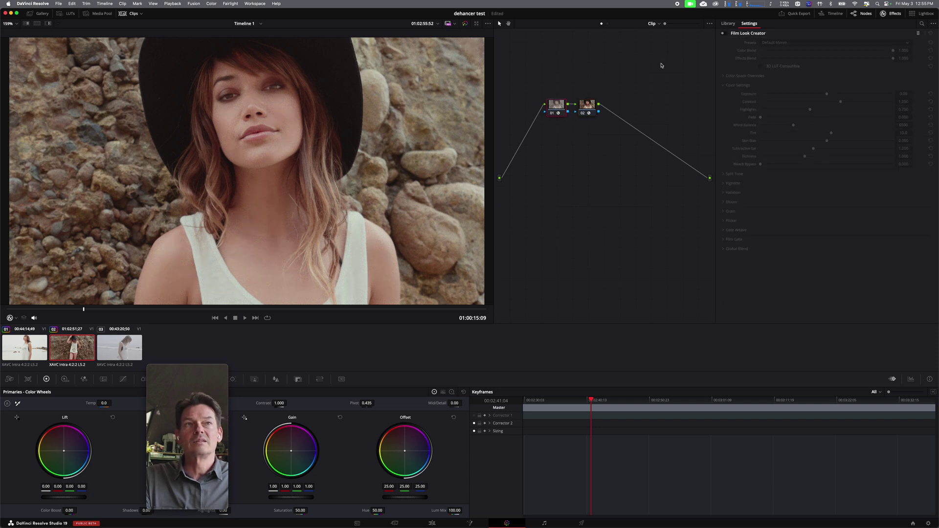
click(726, 33)
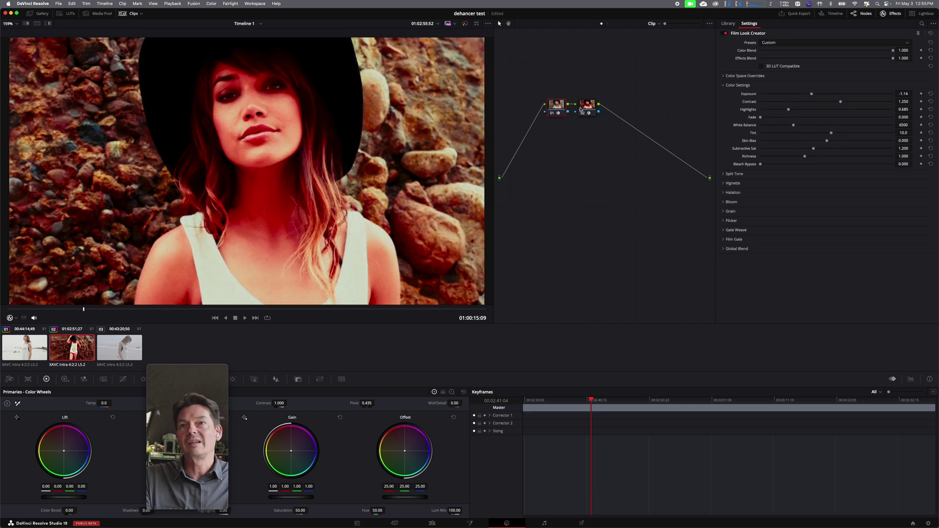
key(shift+apostrophe)
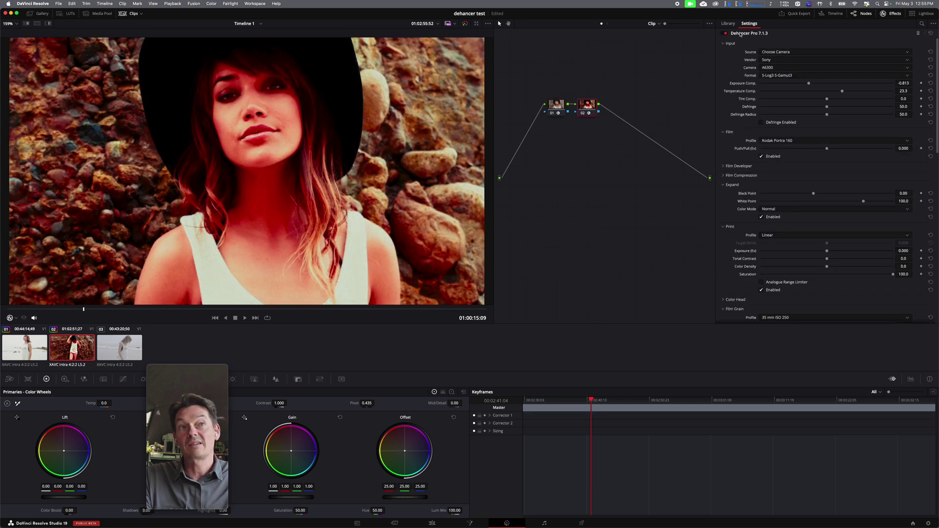
click(726, 33)
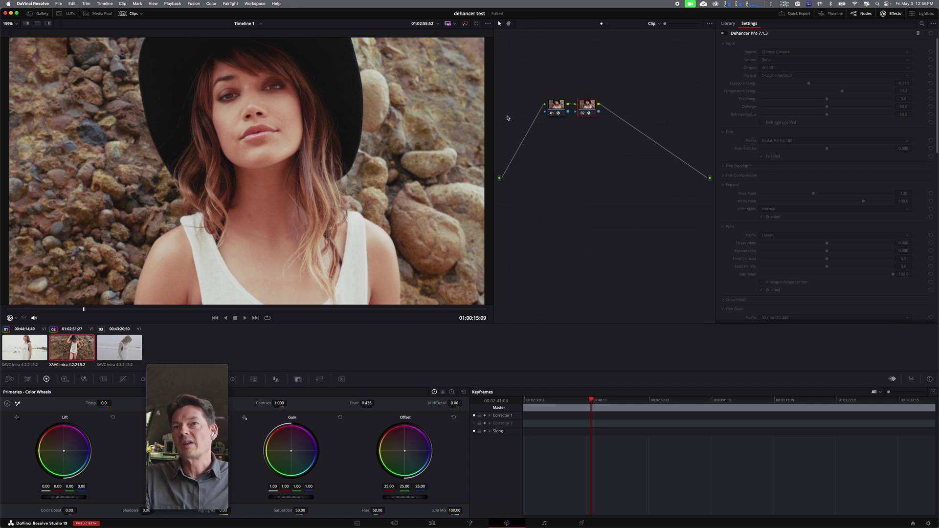
- Add Film Look Creator to node 01 of the foggy beach clip 03, then return to clip 02
click(122, 345)
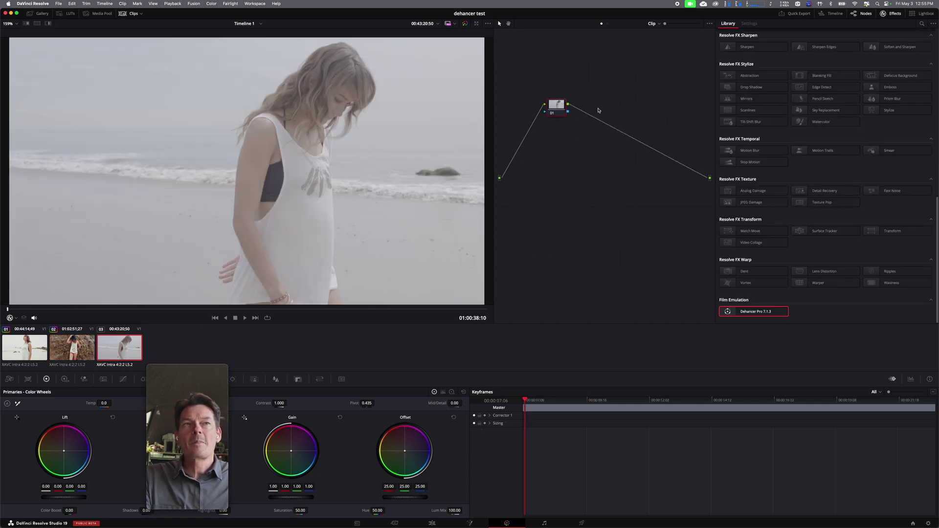
scroll(785, 264, up, 10)
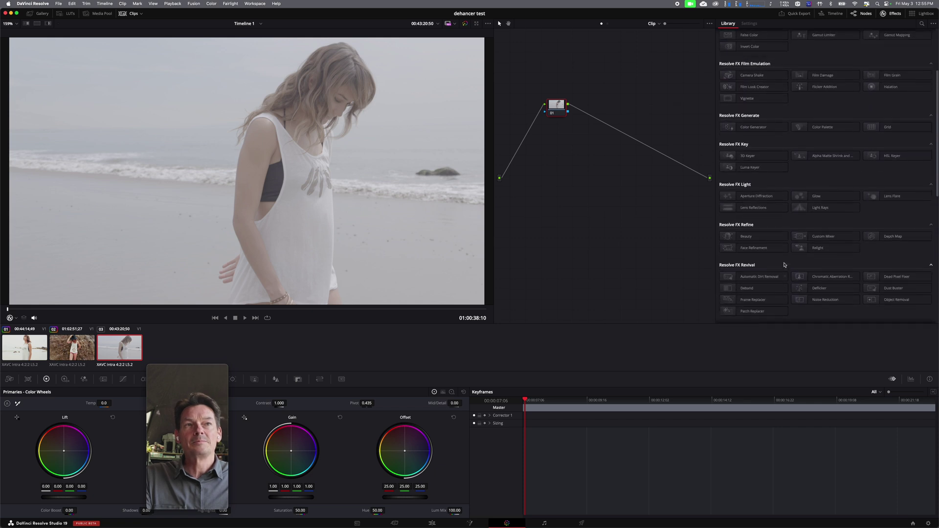
scroll(785, 264, up, 1)
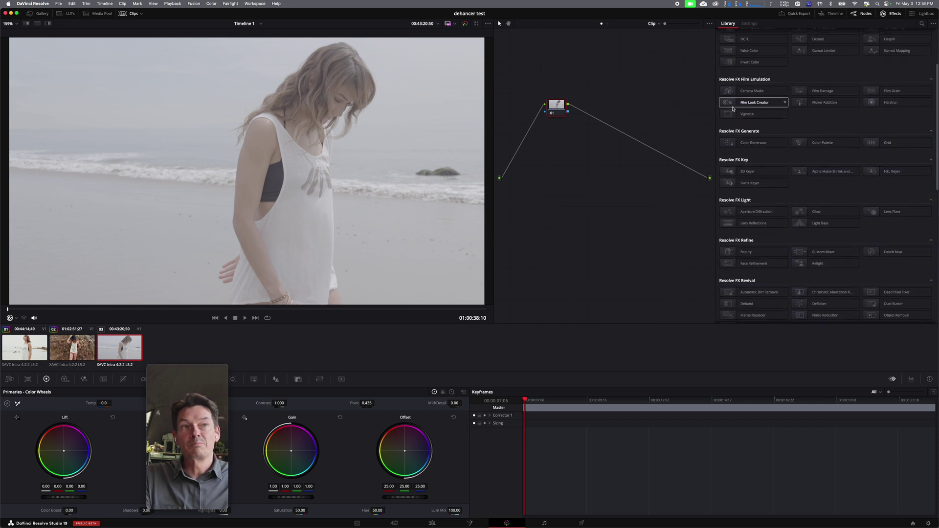
drag(727, 104, 556, 108)
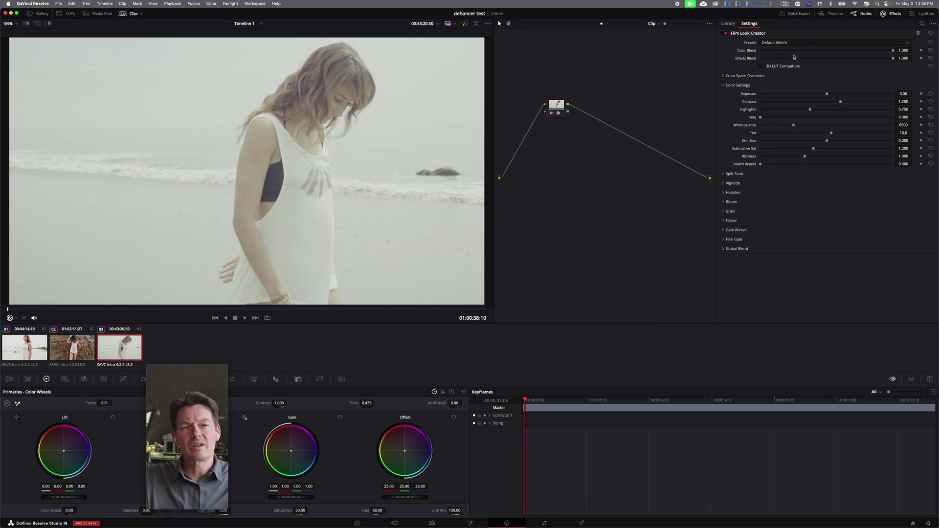
click(74, 348)
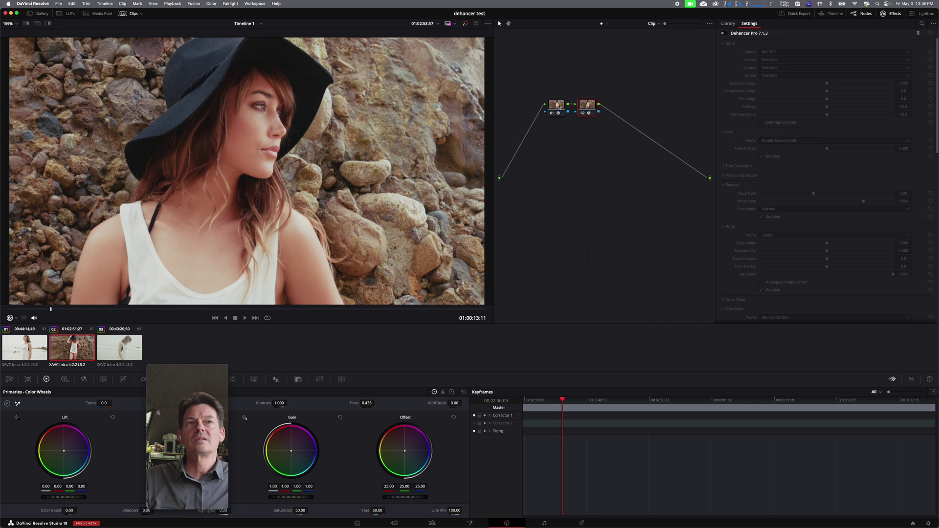
- Compare the Film Look Creator and Dehancer nodes and play back the cliff portrait
click(559, 106)
click(588, 107)
click(558, 108)
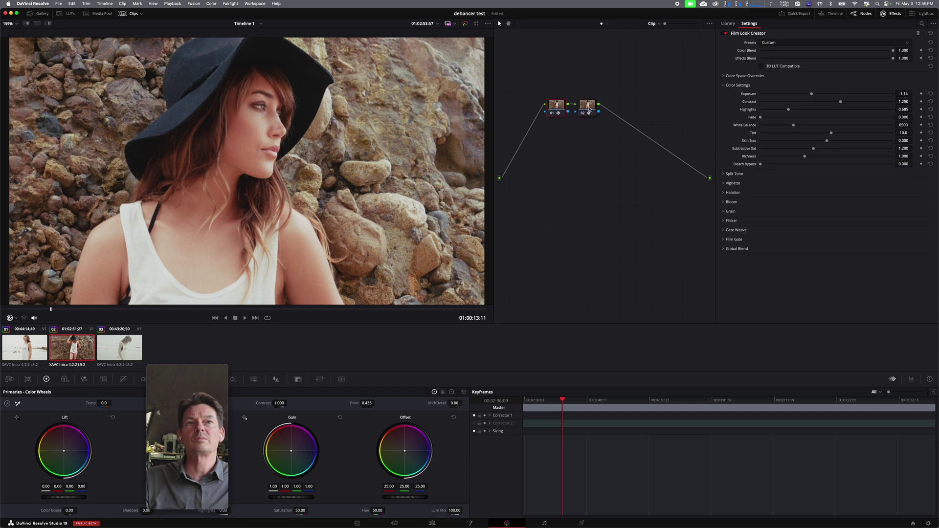
key(space)
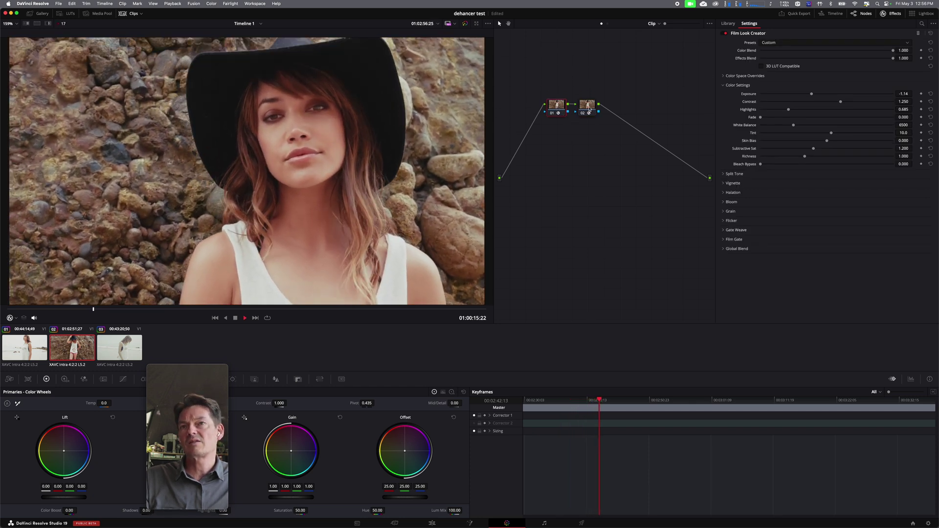
key(space)
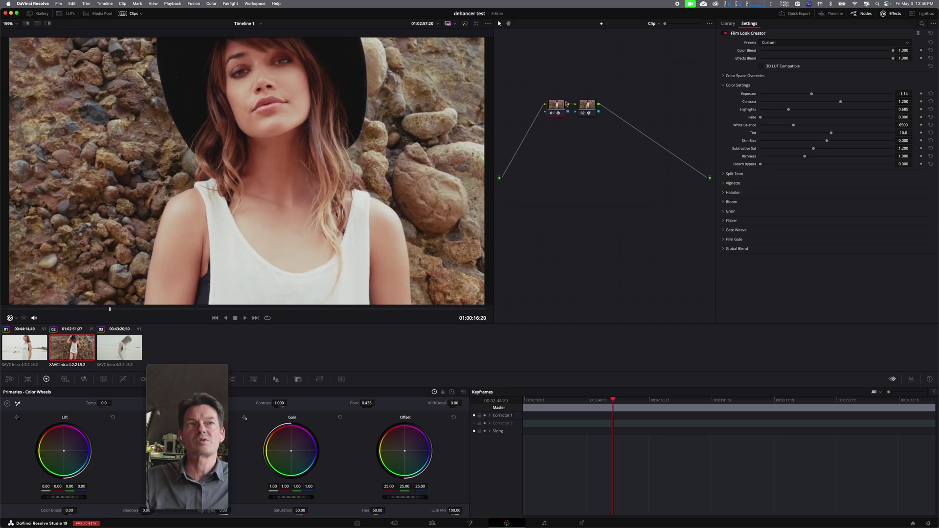
- Turn Film Look Creator off on node 01 and Dehancer Pro back on on node 02
click(726, 34)
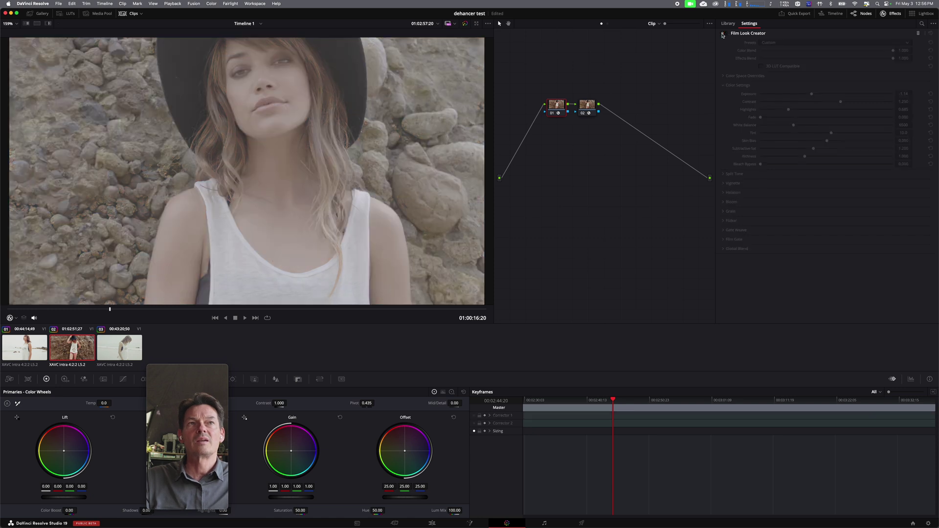
click(590, 105)
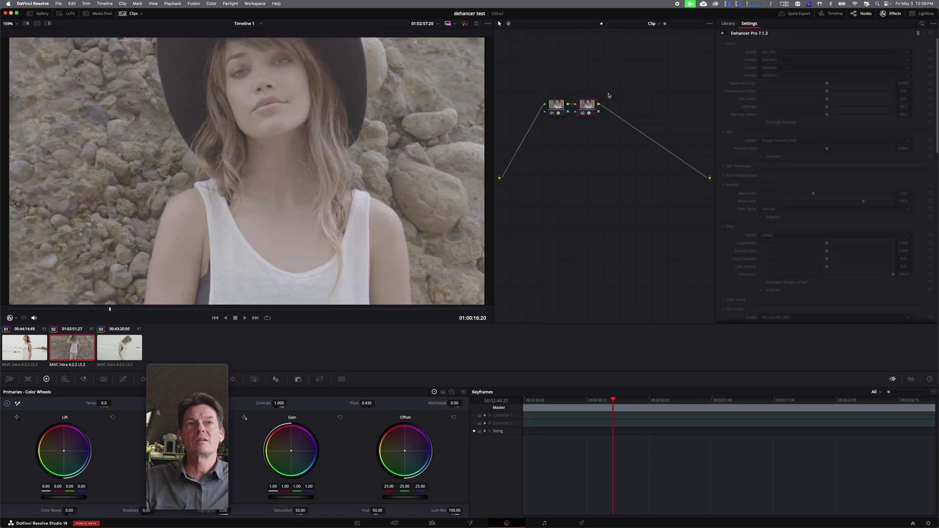
click(726, 34)
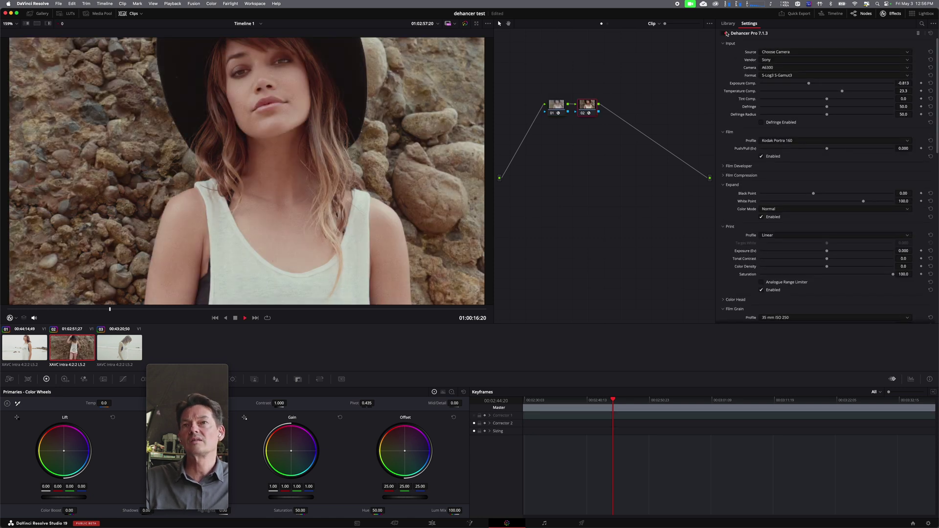